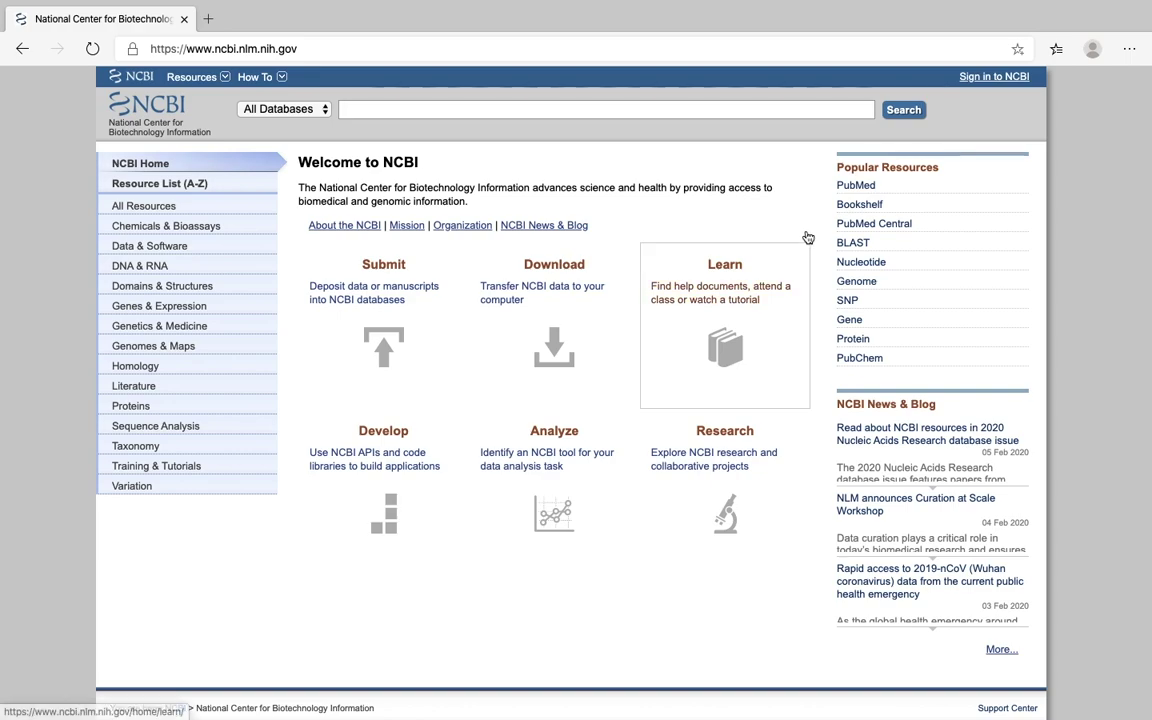
Step: Open the Nucleotide database, enter VEGFB as the search term and run the suggested search Mus musculus Vegfb
left_click(862, 265)
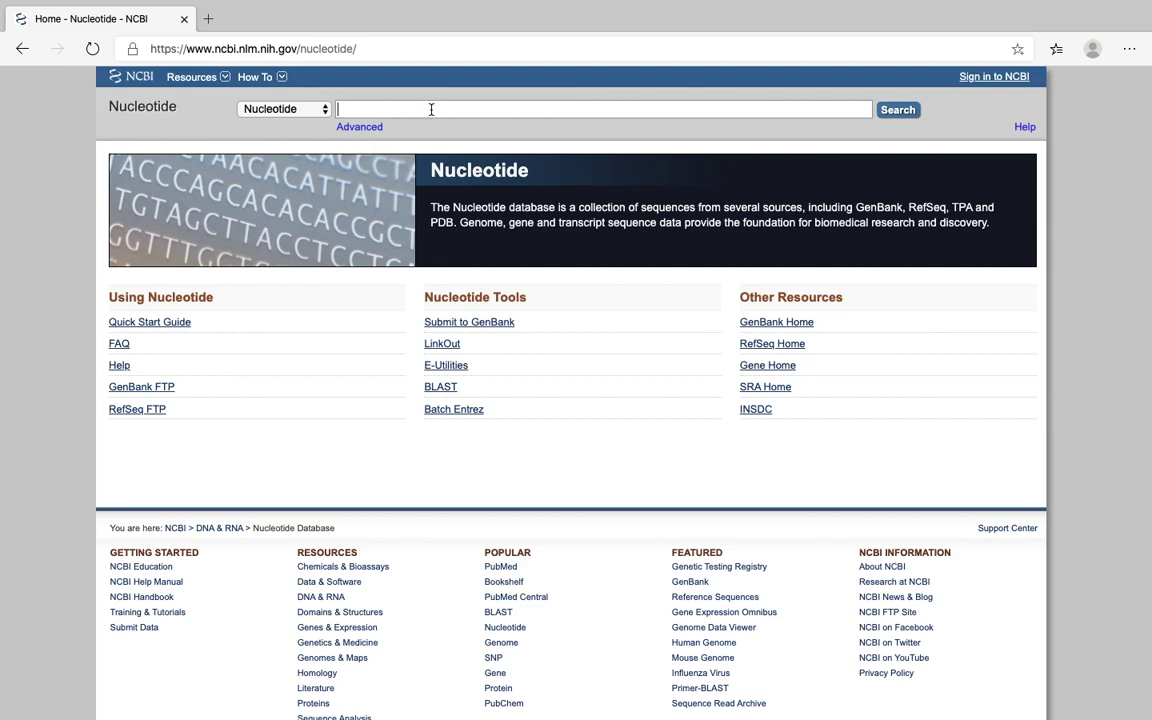
type("VEGFB")
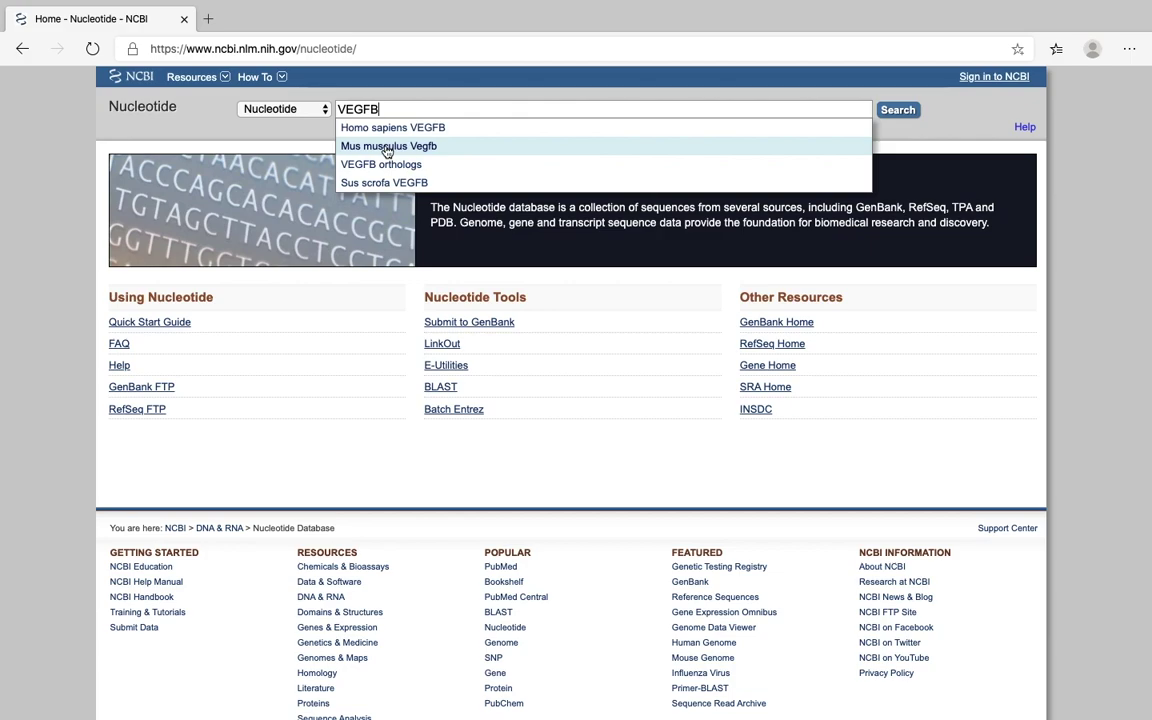
left_click(387, 147)
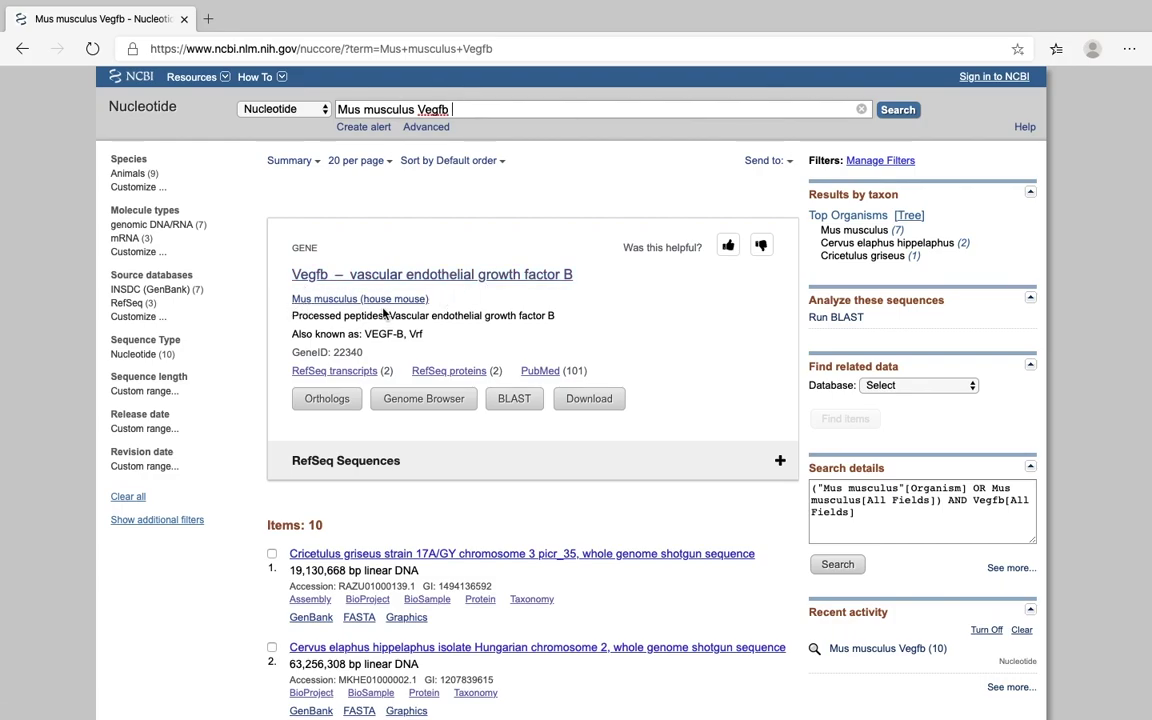
Step: Look through the search results and open the gene record for Vegfb, vascular endothelial growth factor B
scroll(679, 506, "down", 10)
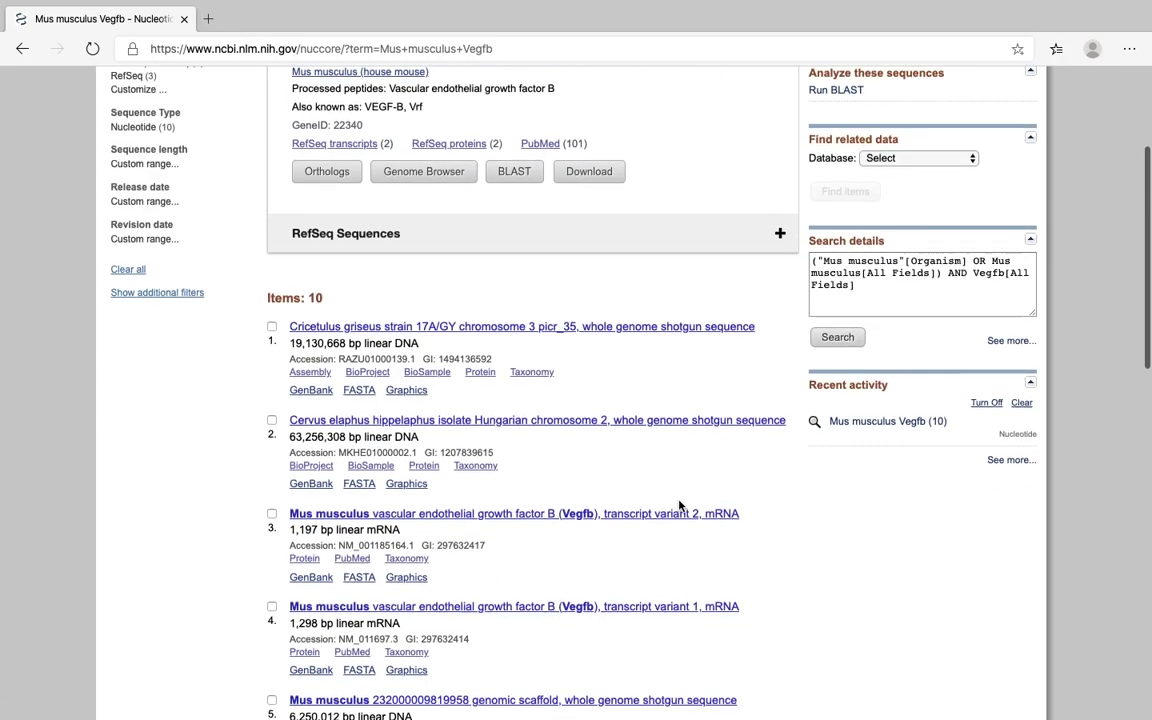
scroll(679, 506, "up", 10)
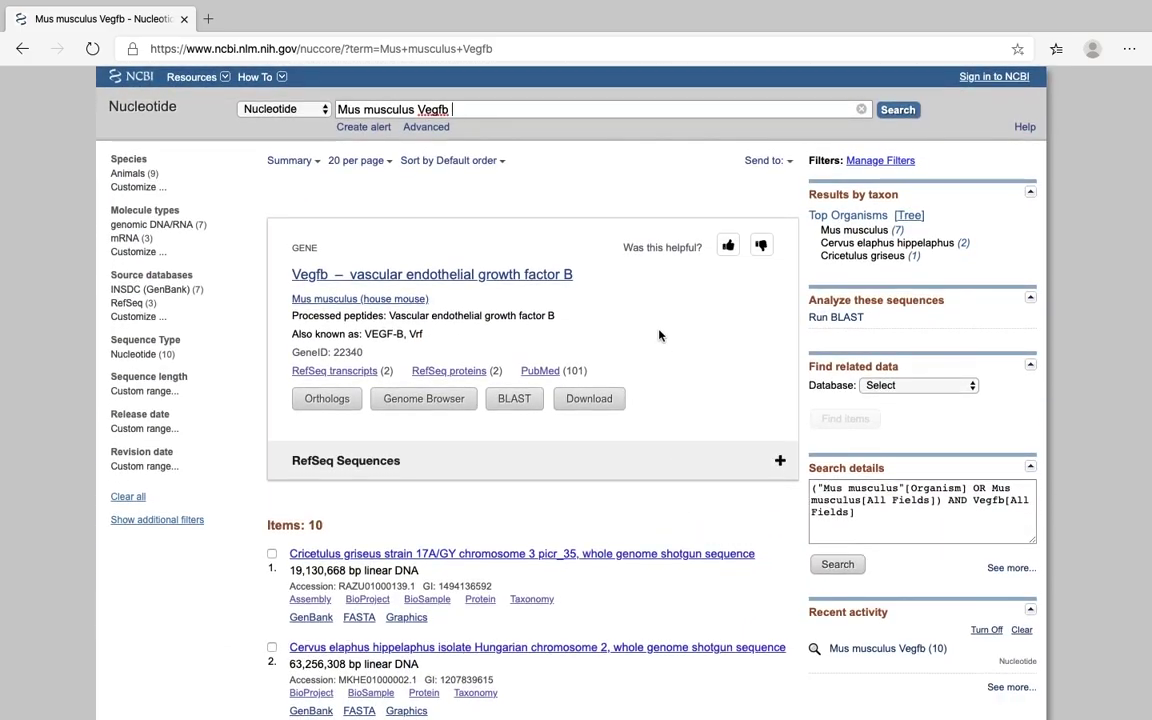
left_click(458, 282)
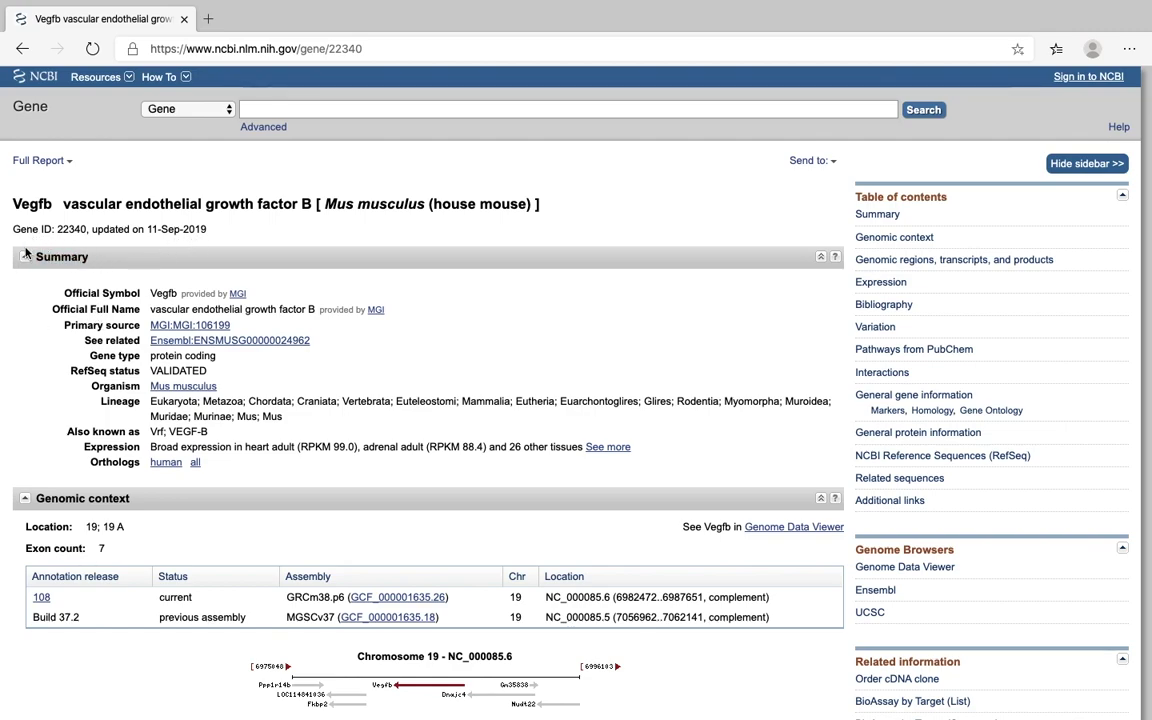
Step: Examine the Vegfb gene record's summary, genomic context, and genomic regions, transcripts and products sections
scroll(55, 300, "down", 1)
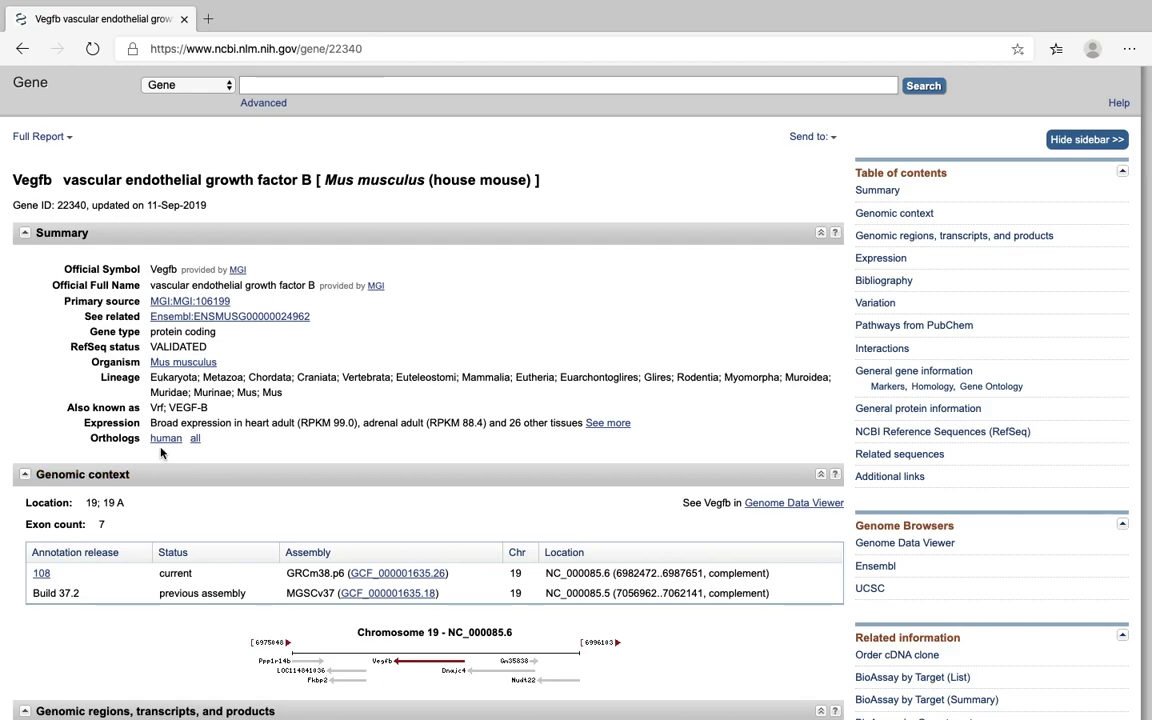
scroll(228, 470, "down", 2)
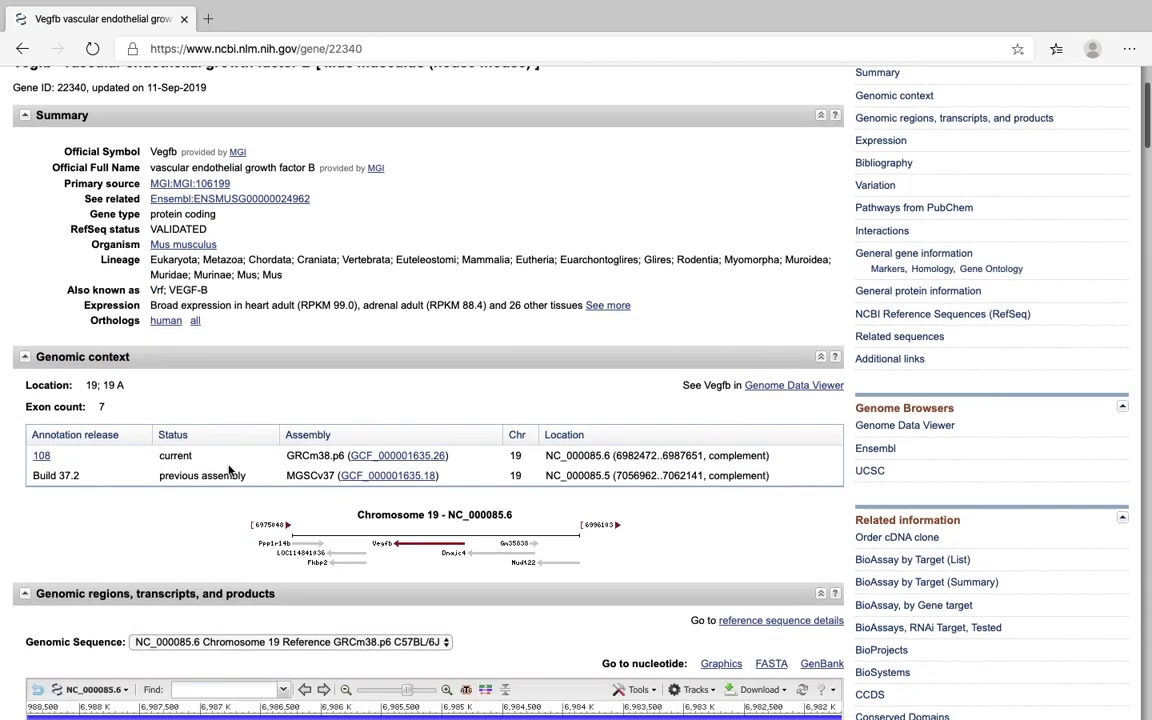
scroll(171, 517, "down", 1)
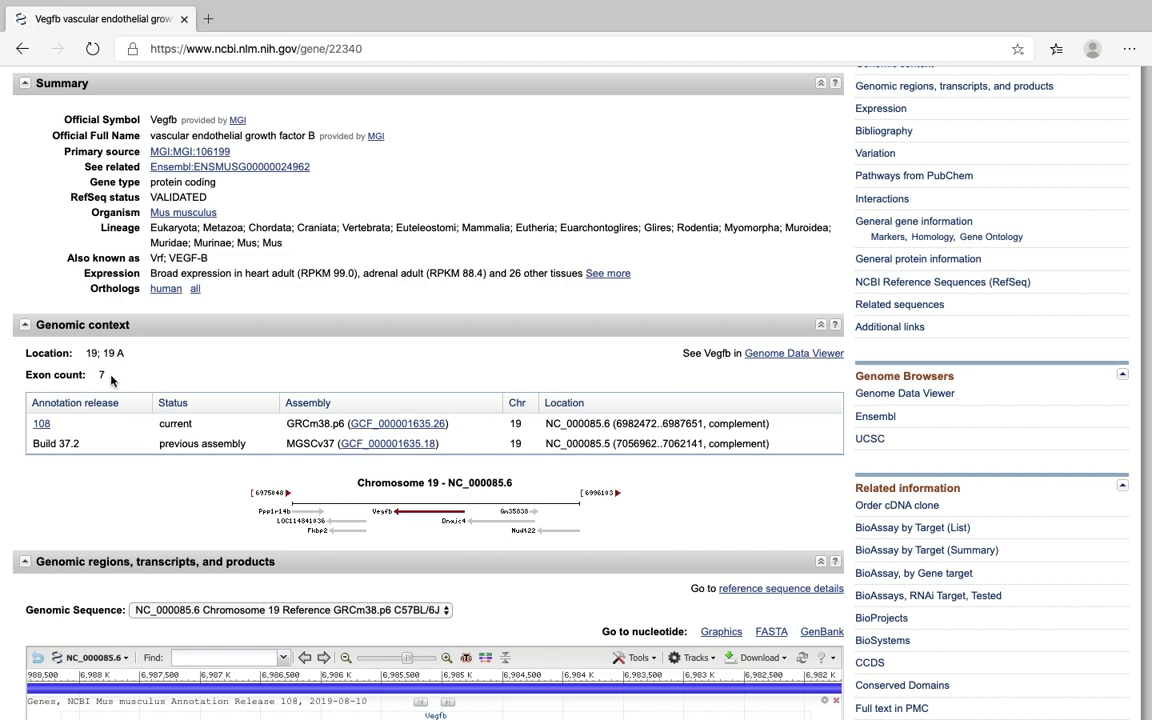
scroll(125, 471, "down", 1)
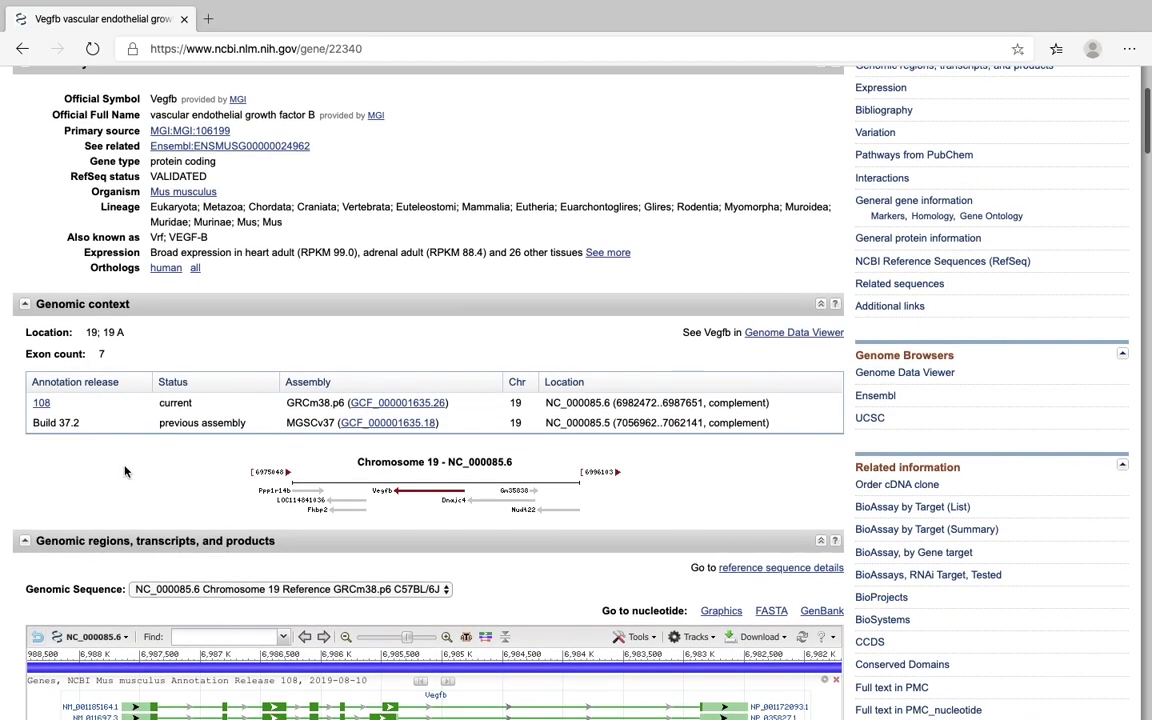
scroll(125, 471, "down", 1)
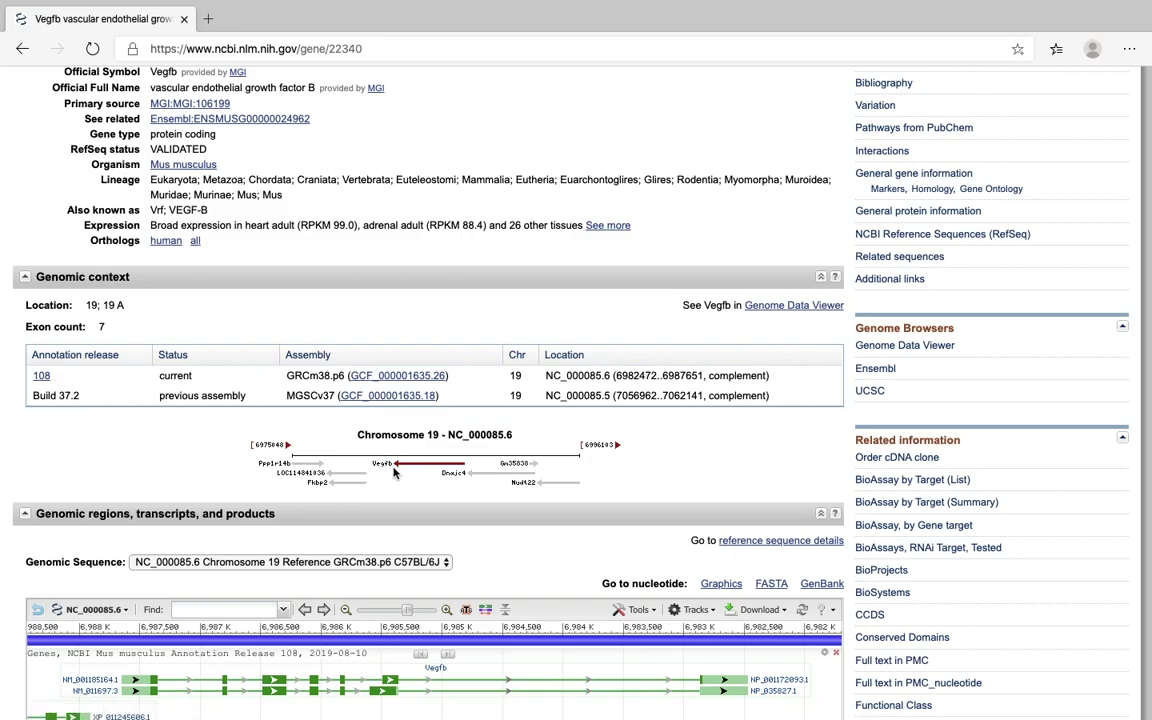
scroll(539, 488, "down", 3)
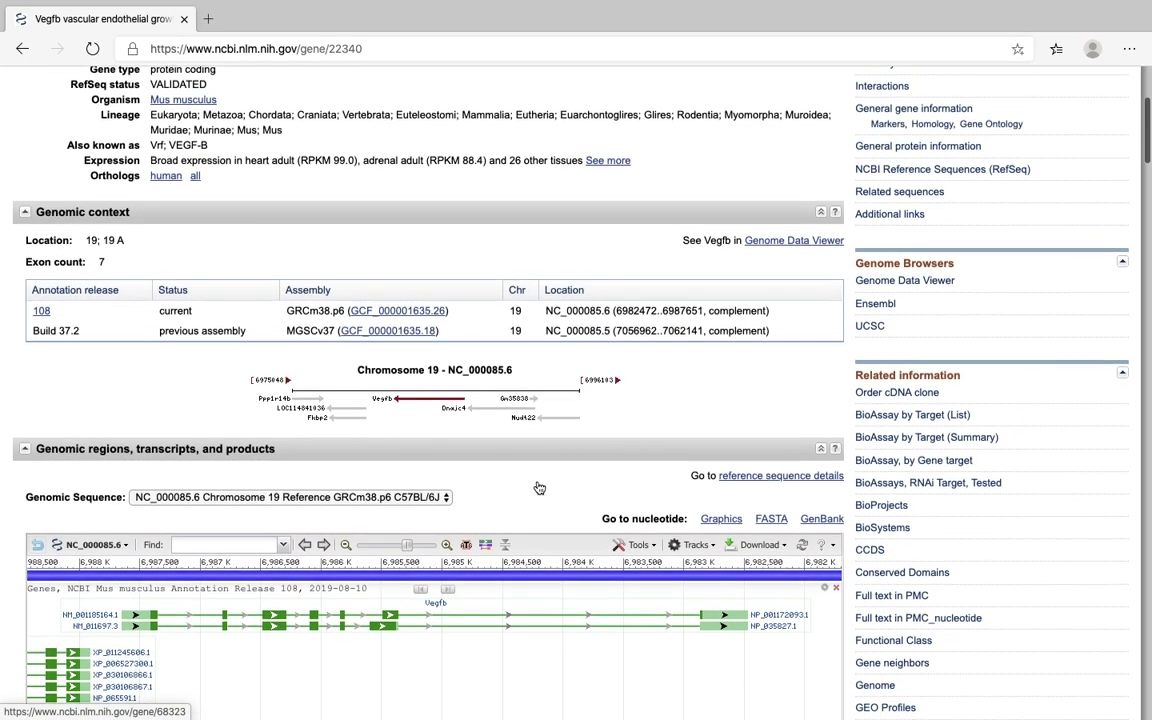
scroll(539, 488, "down", 3)
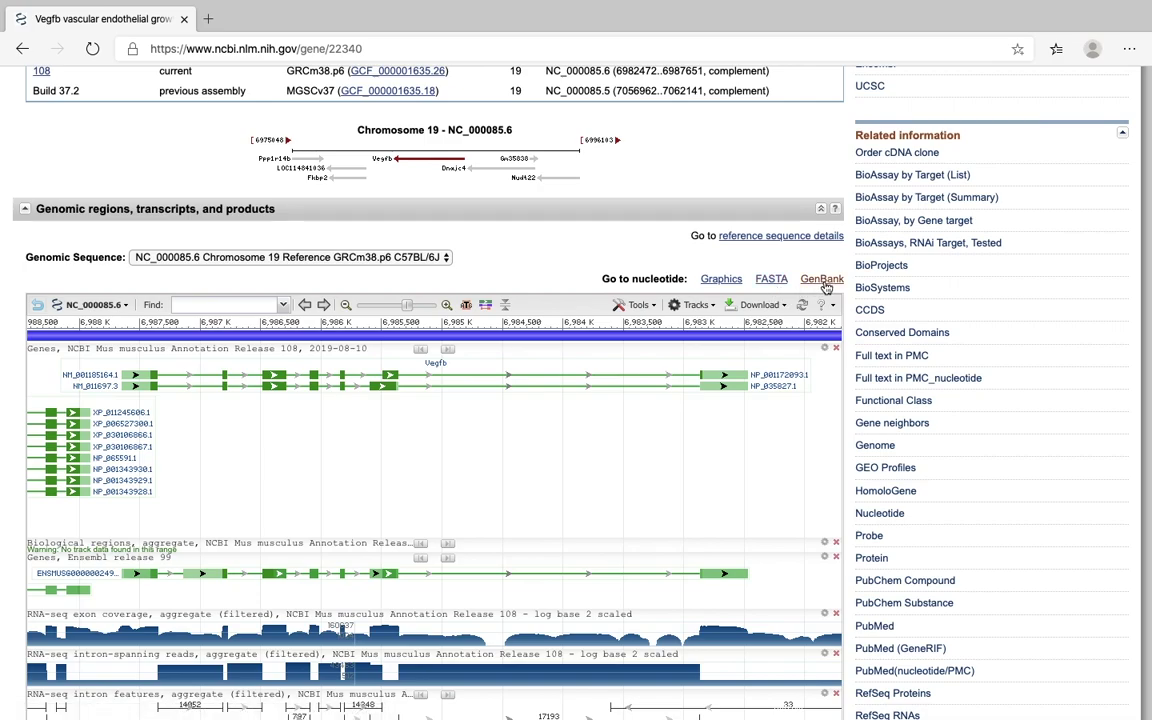
scroll(828, 288, "down", 1)
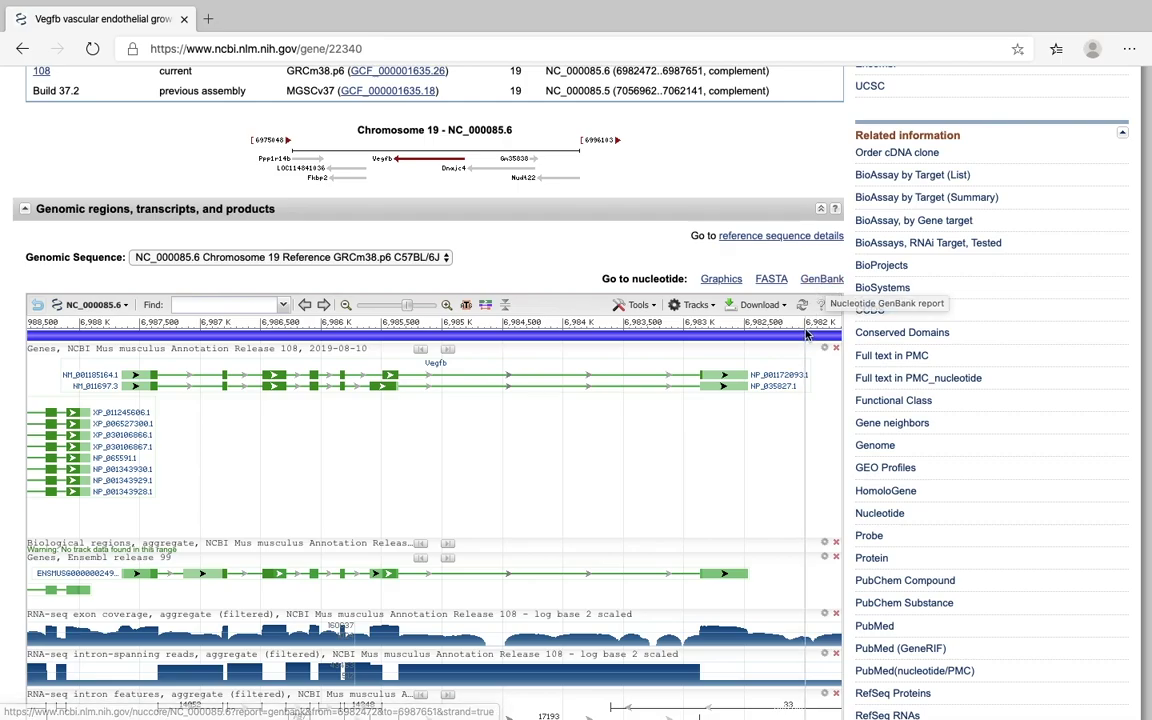
scroll(655, 475, "down", 3)
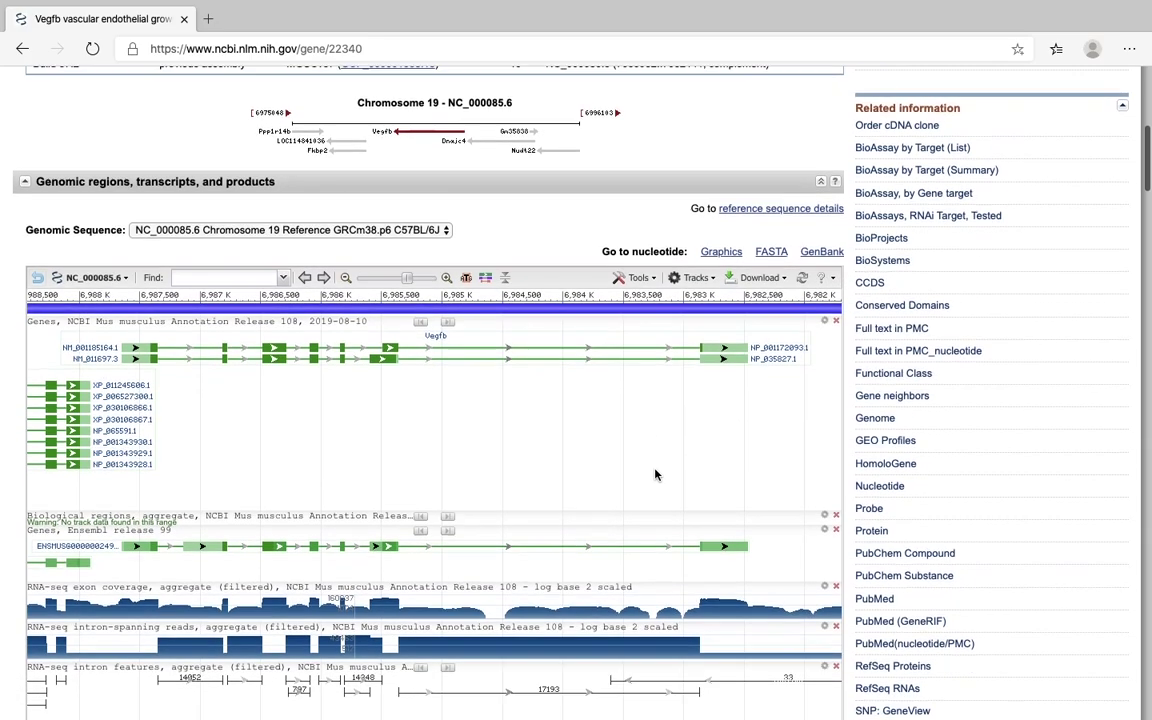
scroll(655, 475, "down", 4)
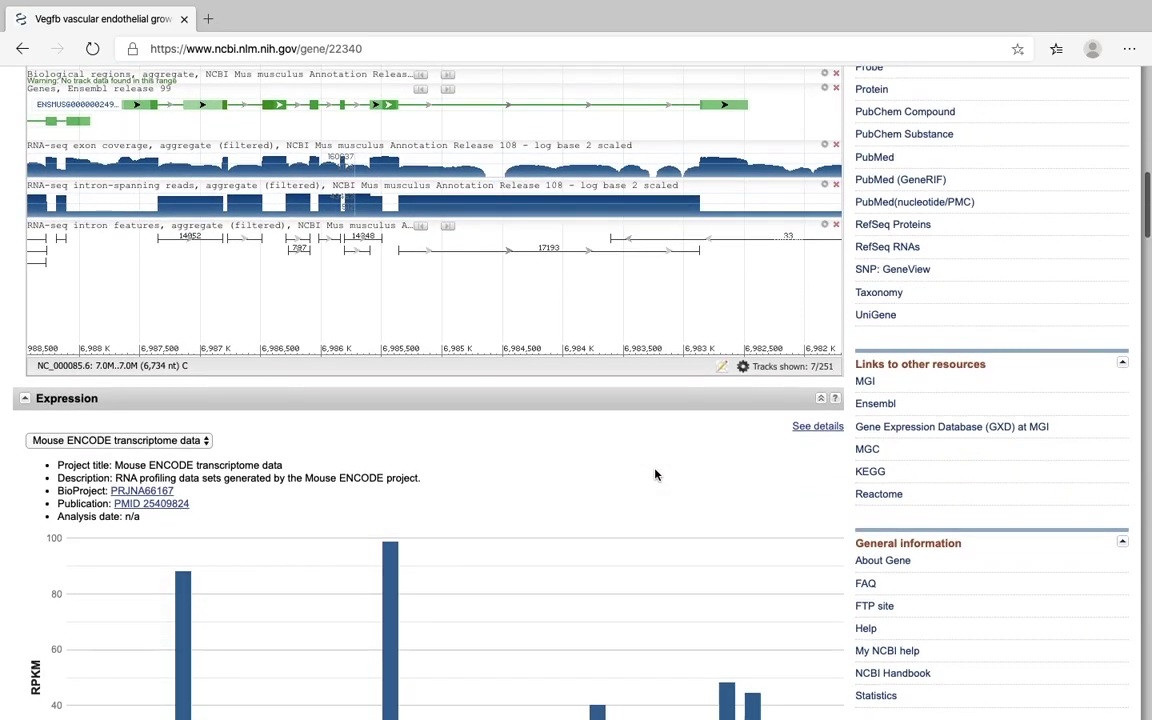
Step: Examine the Vegfb tissue expression chart, the bibliography with its GeneRIFs, and the variation and PubChem pathway sections
scroll(655, 475, "down", 1)
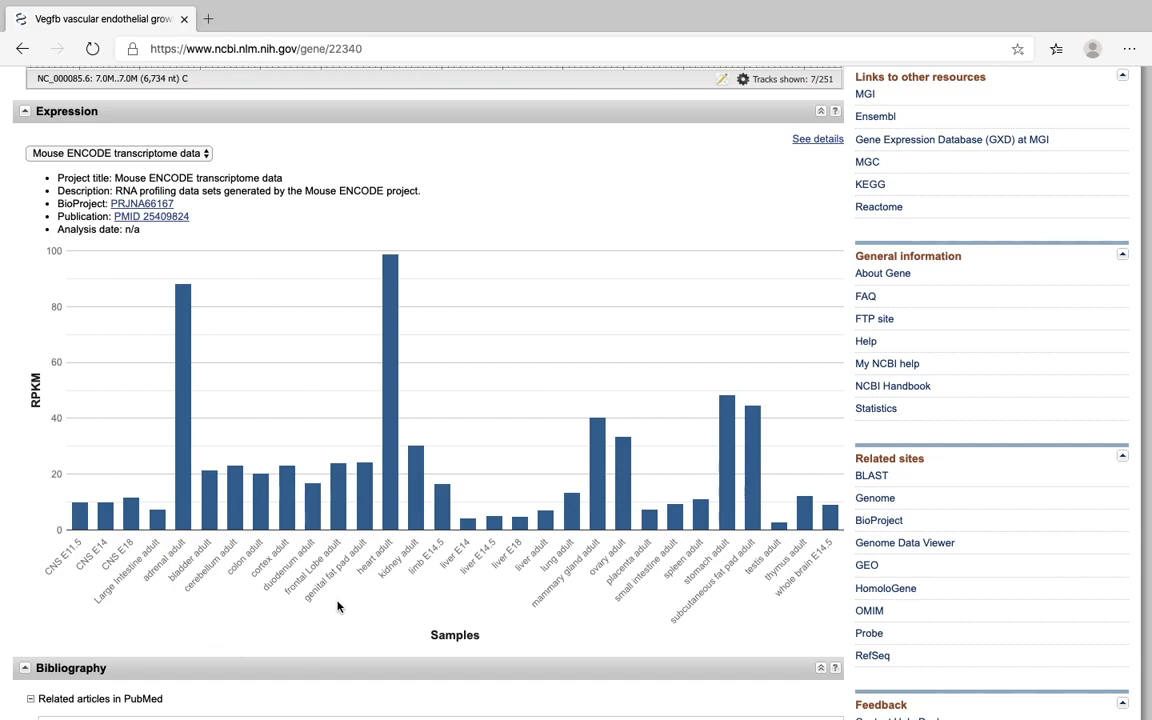
mouse_move(395, 522)
mouse_move(182, 526)
scroll(586, 614, "down", 5)
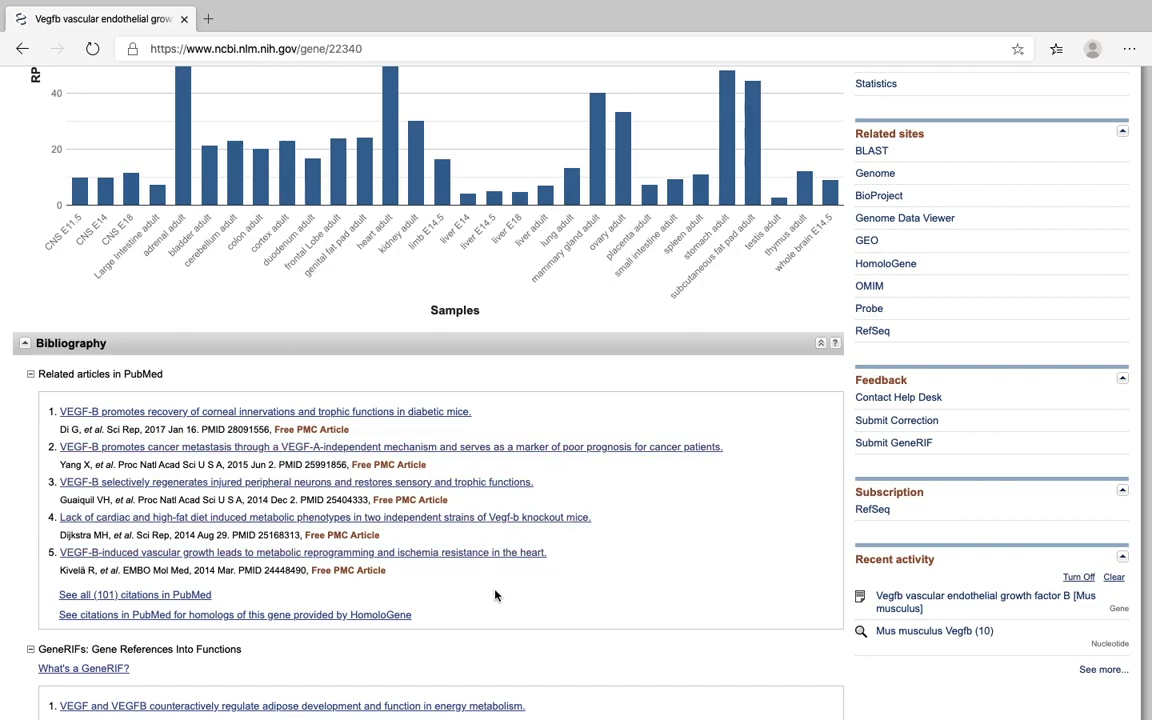
scroll(494, 596, "down", 5)
scroll(476, 406, "down", 1)
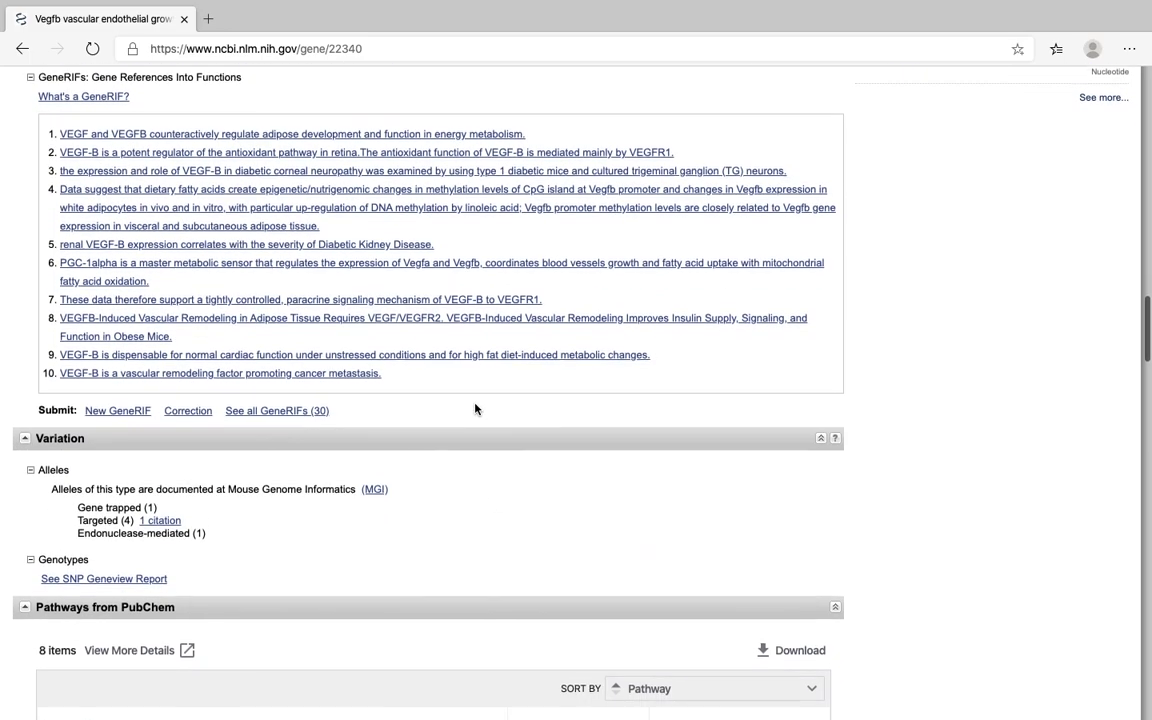
scroll(475, 408, "down", 1)
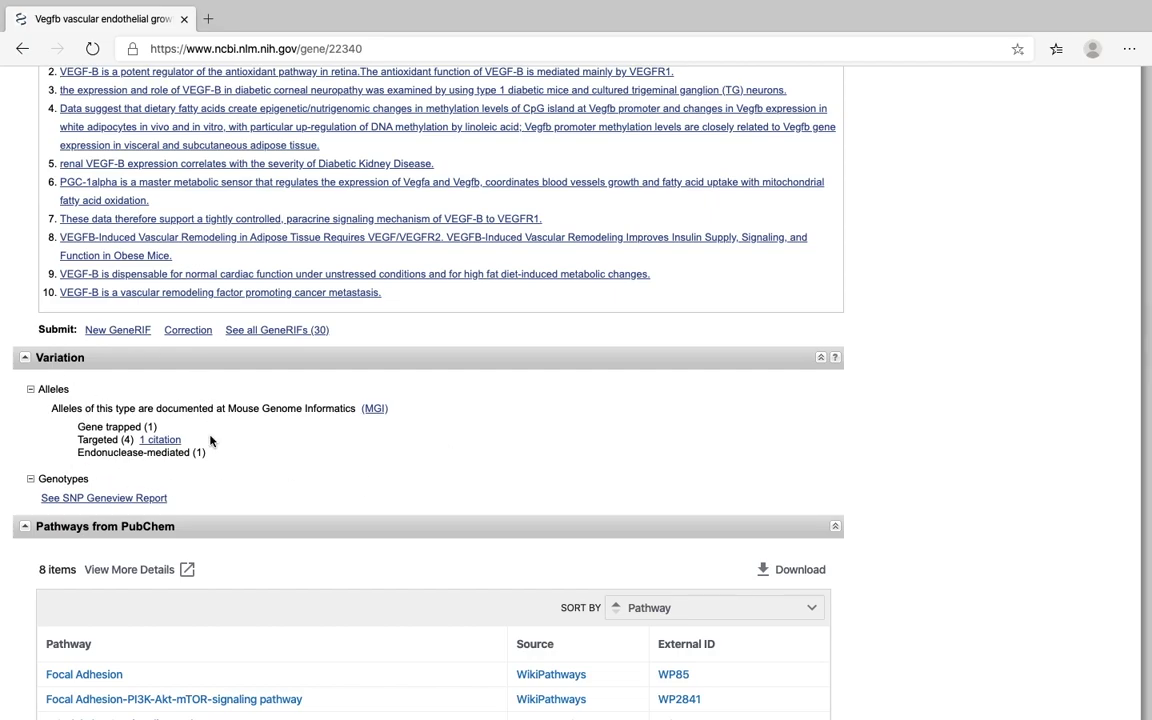
scroll(321, 540, "down", 7)
scroll(321, 540, "down", 2)
Step: Return to the genomic regions, transcripts and products section and open the GenBank nucleotide report for Vegfb
scroll(378, 507, "up", 10)
scroll(378, 507, "up", 14)
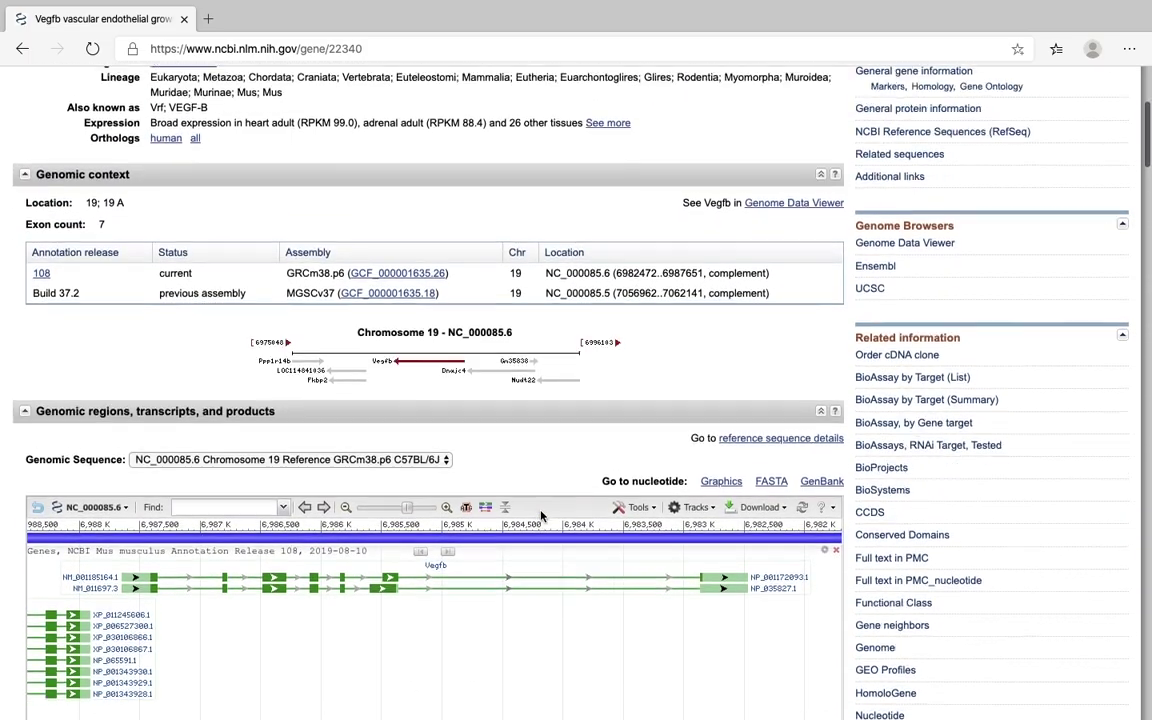
scroll(541, 515, "up", 2)
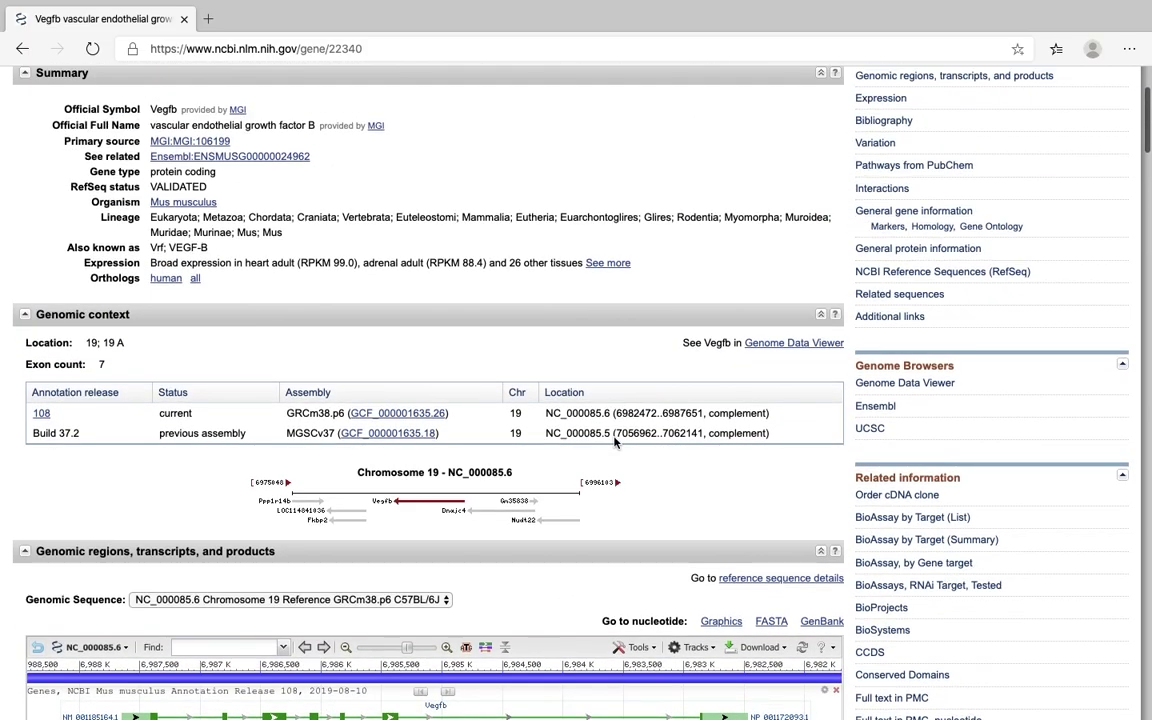
scroll(615, 441, "down", 2)
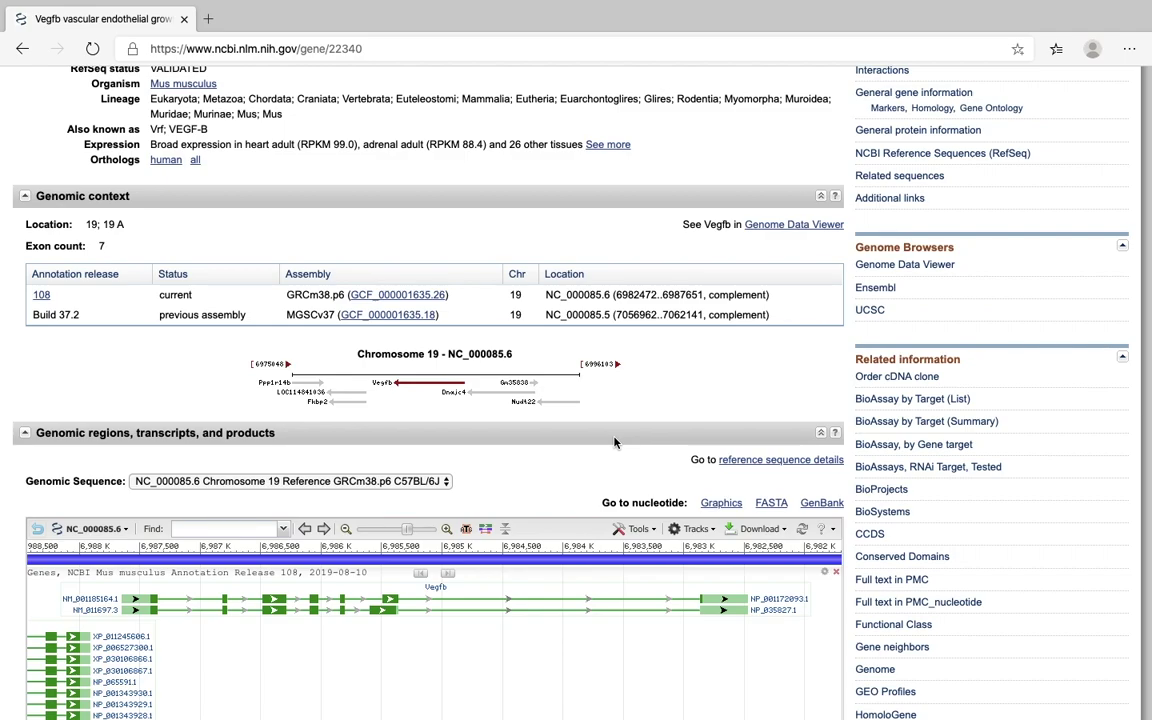
left_click(823, 508)
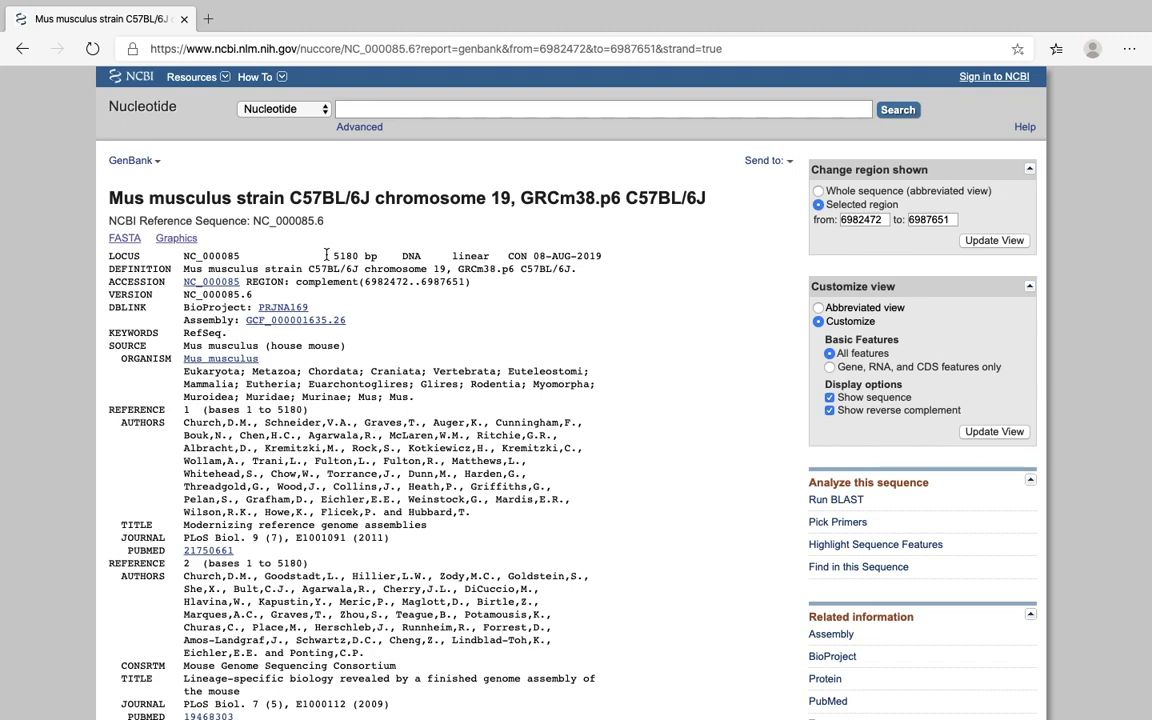
Step: Check the sequence length in the GenBank record's LOCUS line and review the header, region and display settings
left_click_drag(326, 255, 362, 256)
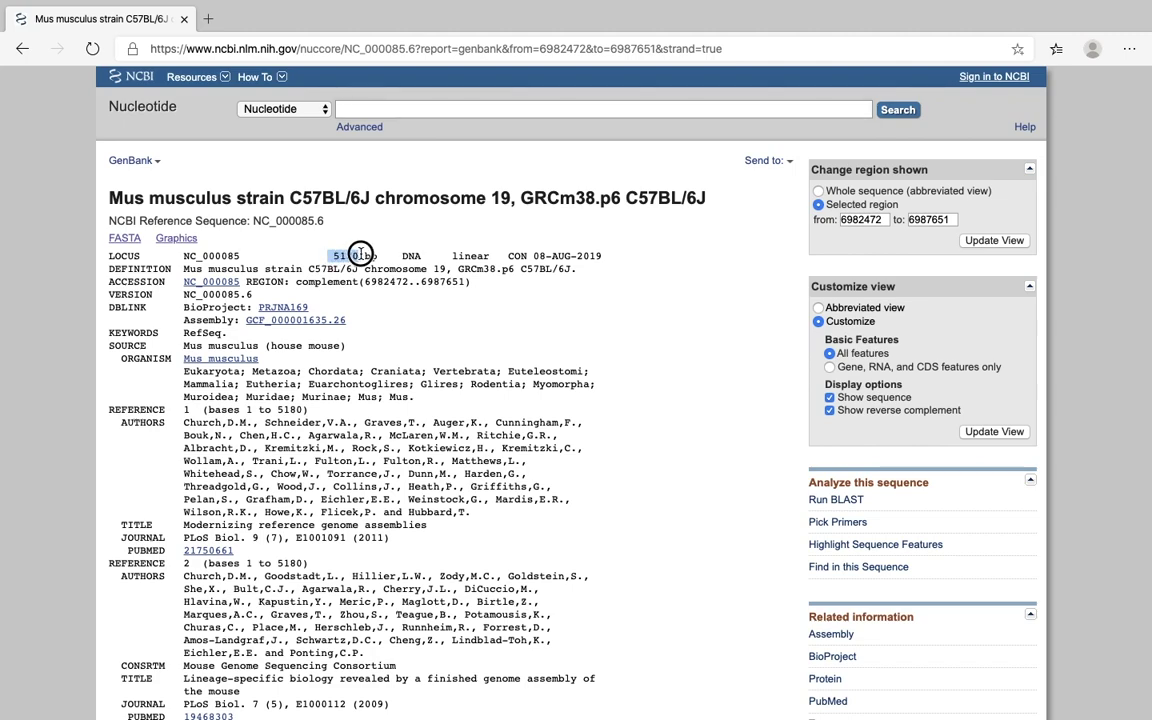
left_click(381, 255)
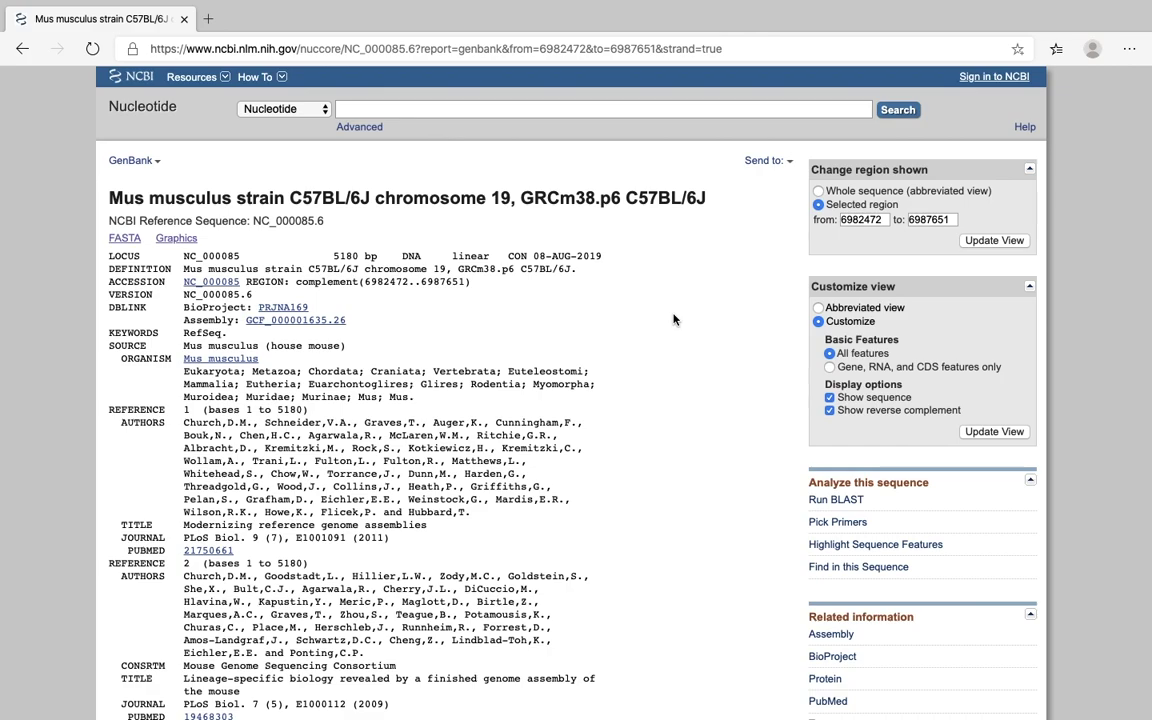
scroll(676, 319, "down", 1)
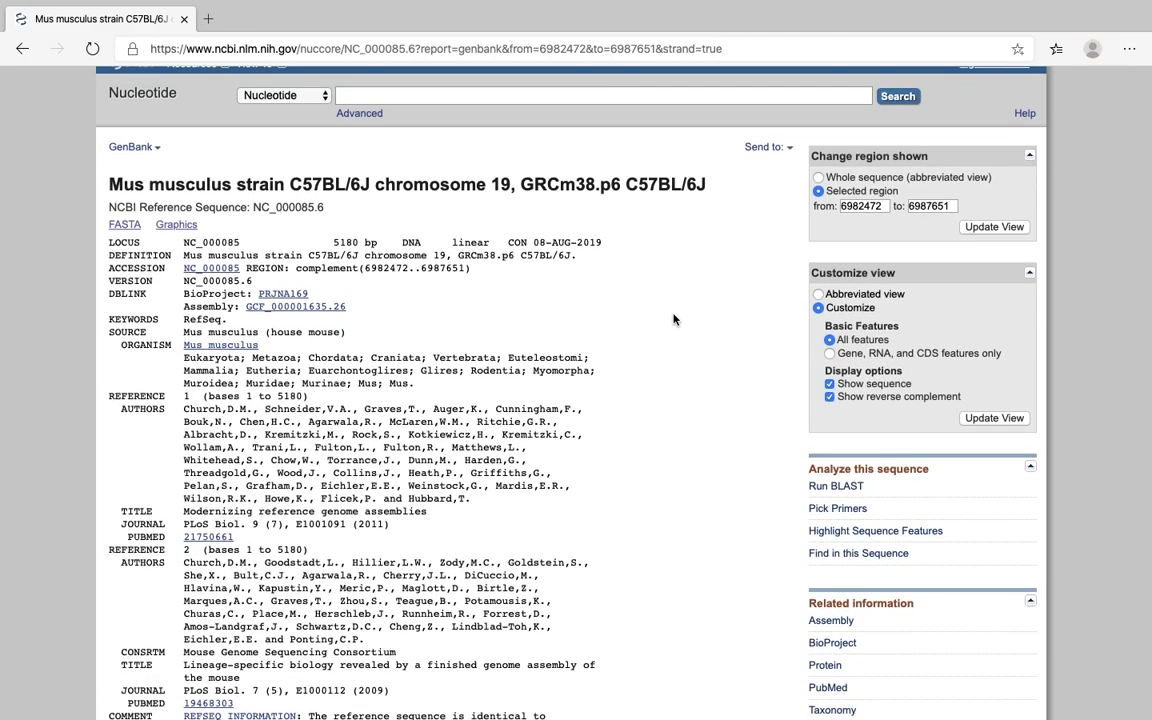
scroll(796, 232, "up", 1)
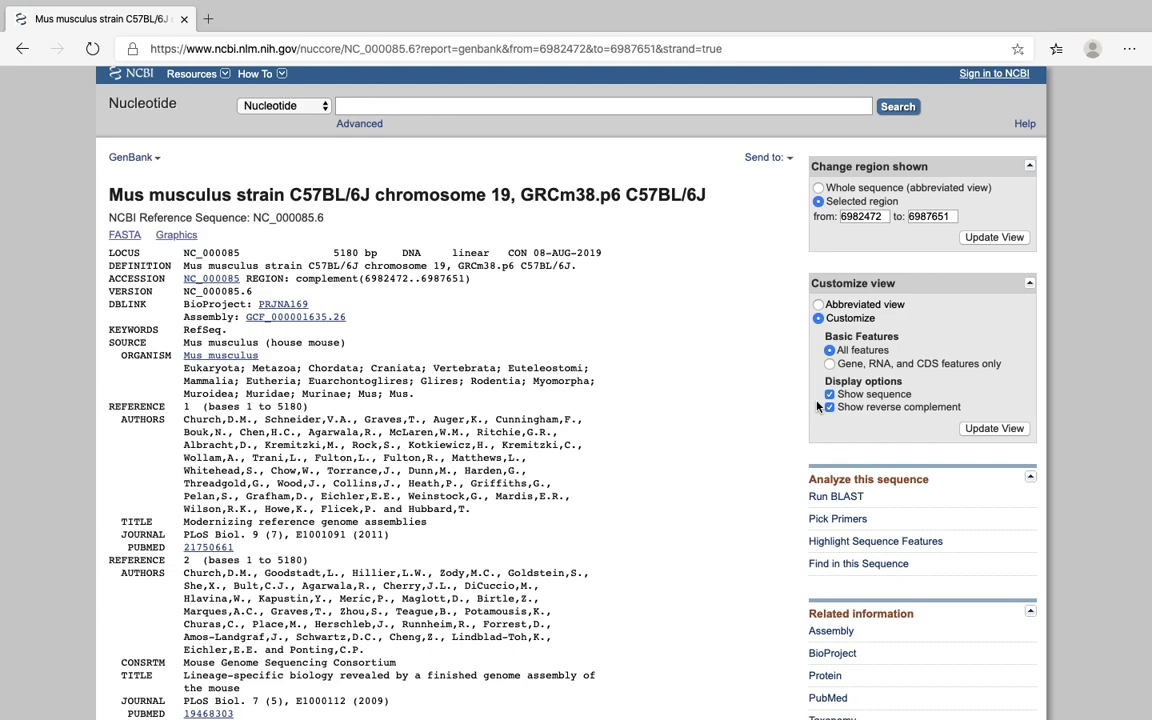
scroll(760, 497, "down", 1)
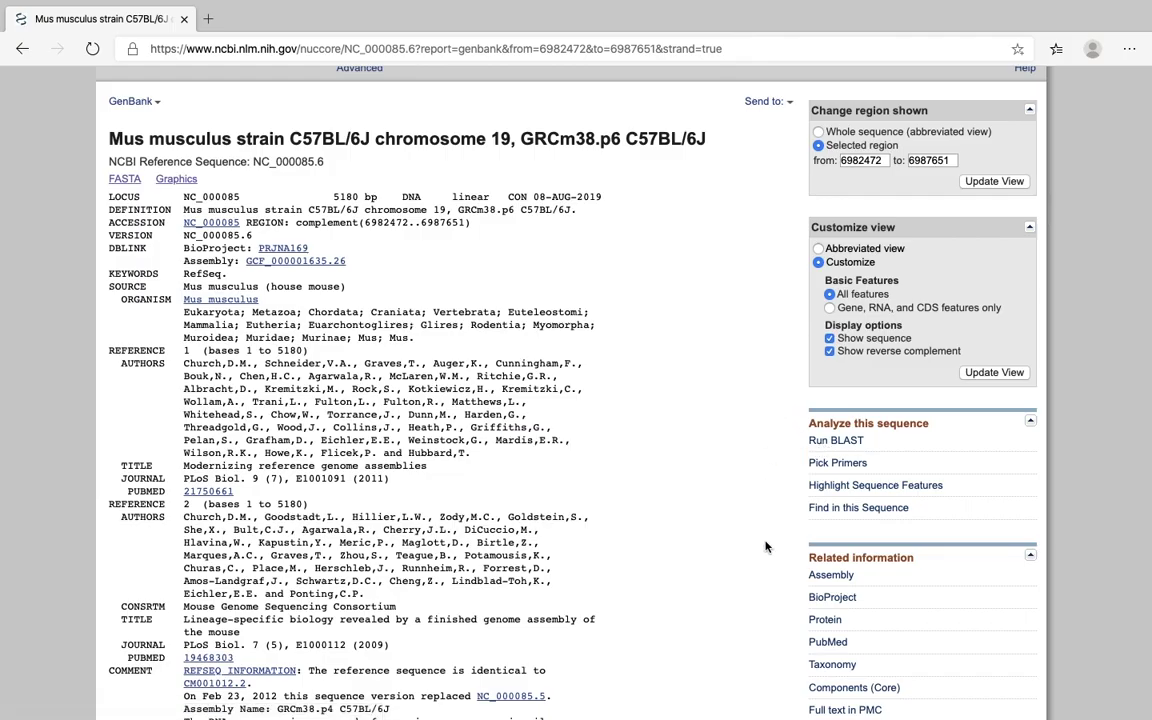
Step: Read through the record's comment, its gene, mRNA and CDS features, and the ORIGIN nucleotide sequence to its end
scroll(765, 546, "down", 1)
scroll(765, 546, "down", 6)
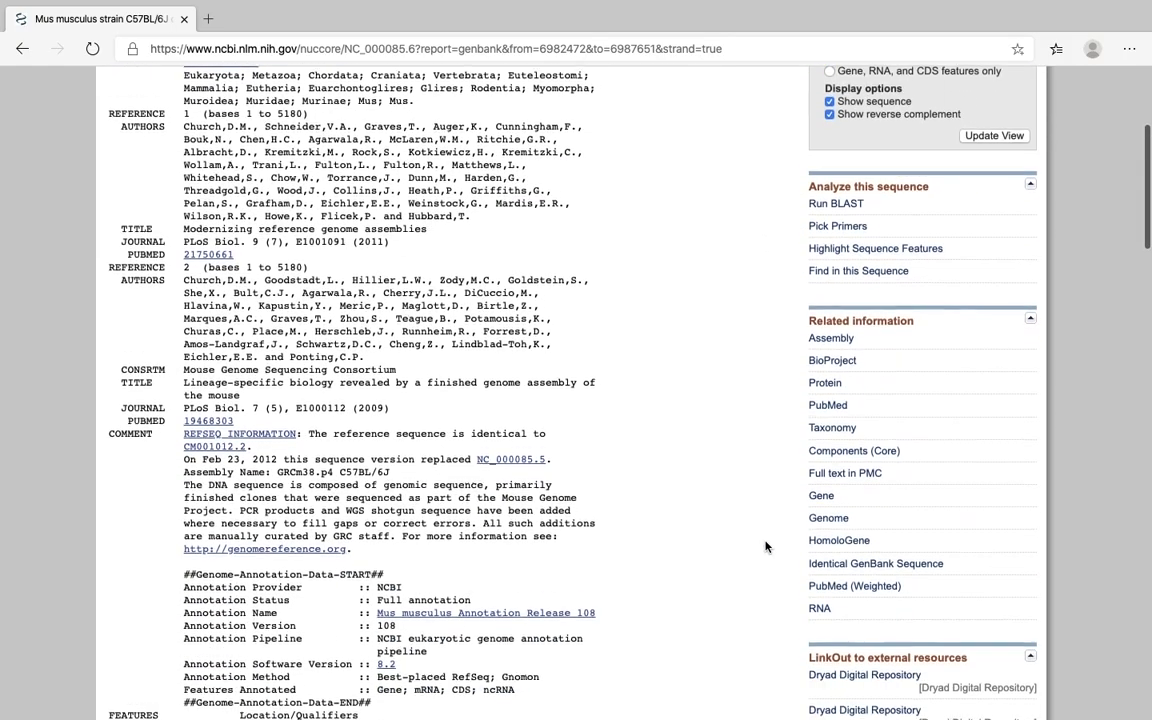
scroll(765, 546, "down", 8)
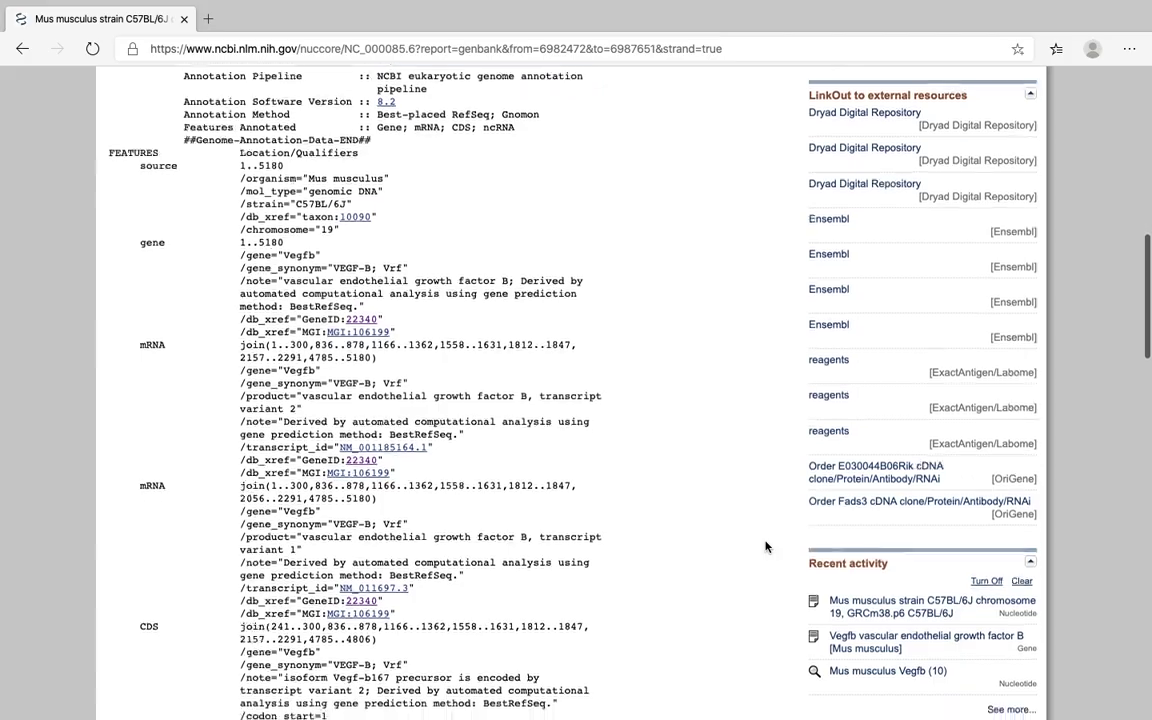
scroll(765, 546, "down", 10)
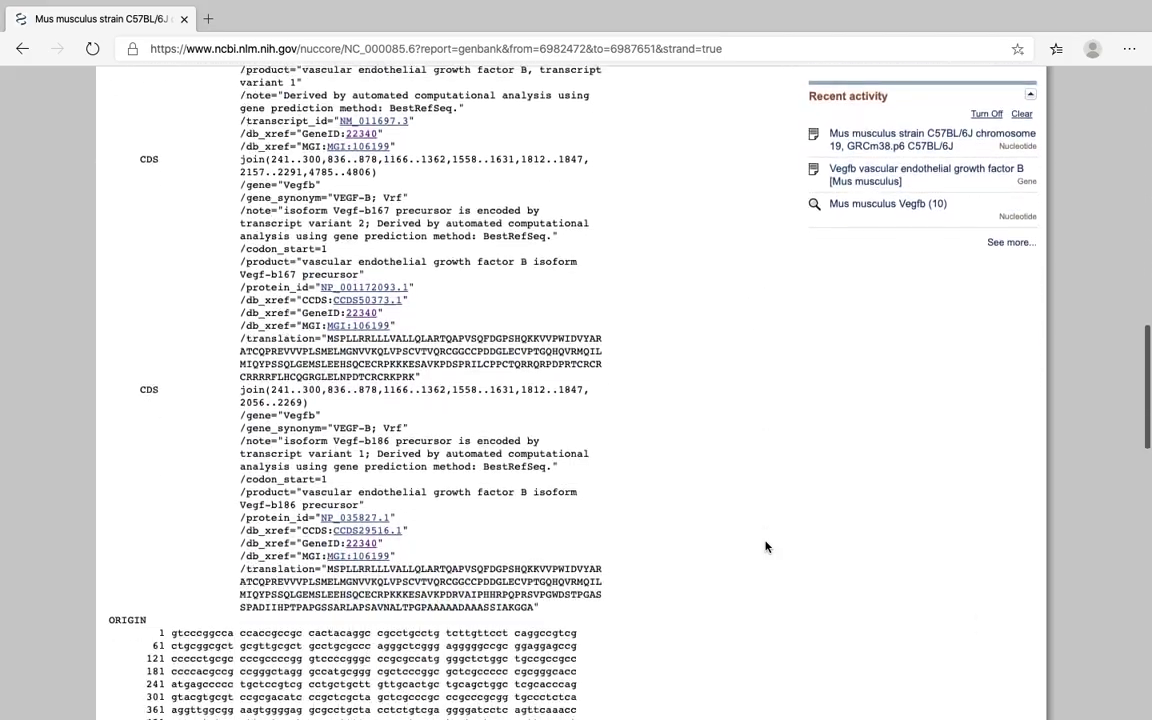
scroll(765, 546, "down", 6)
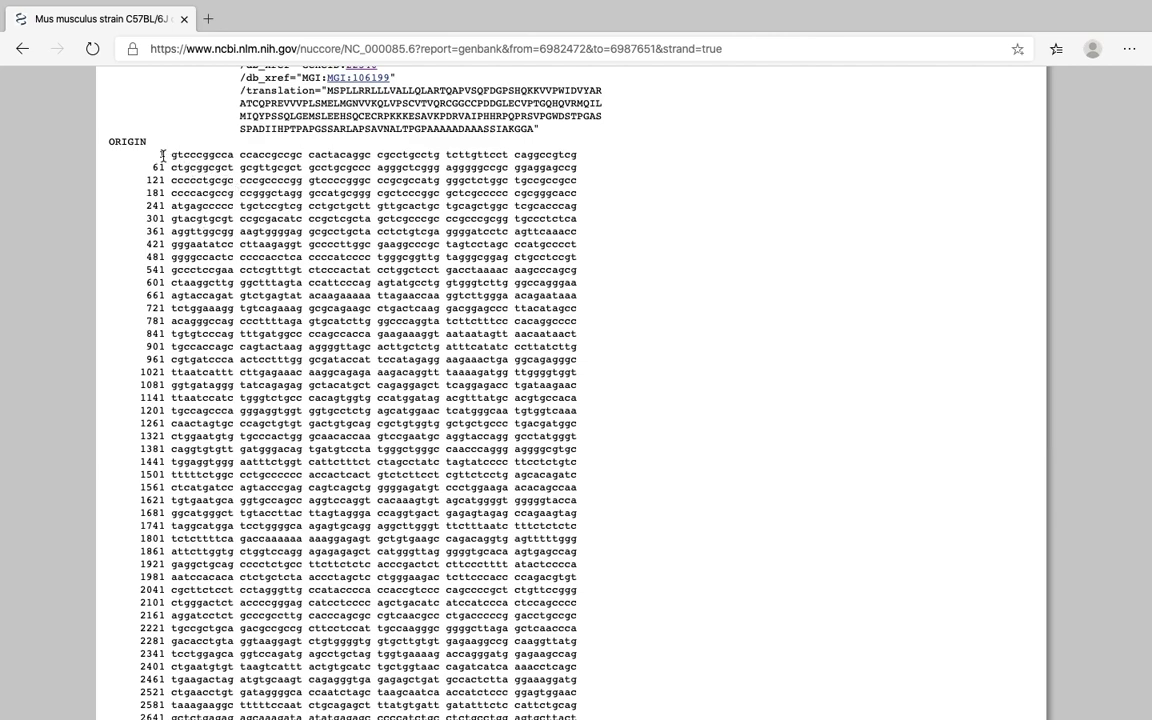
scroll(590, 442, "down", 15)
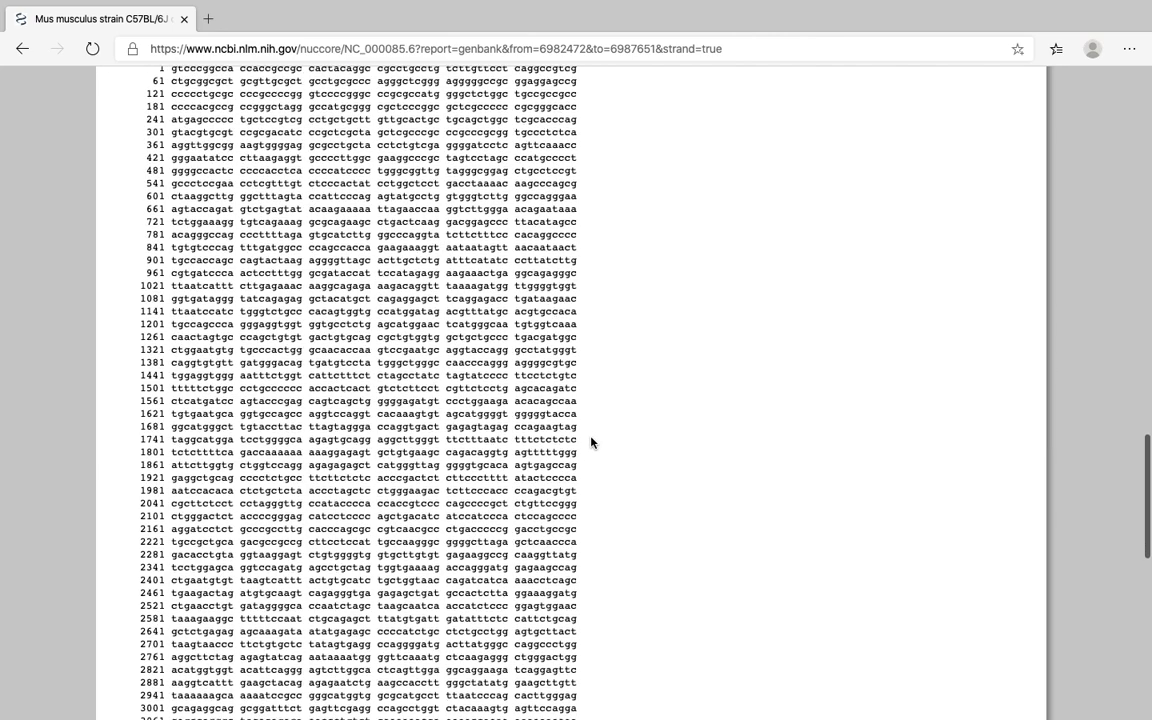
scroll(590, 442, "down", 1)
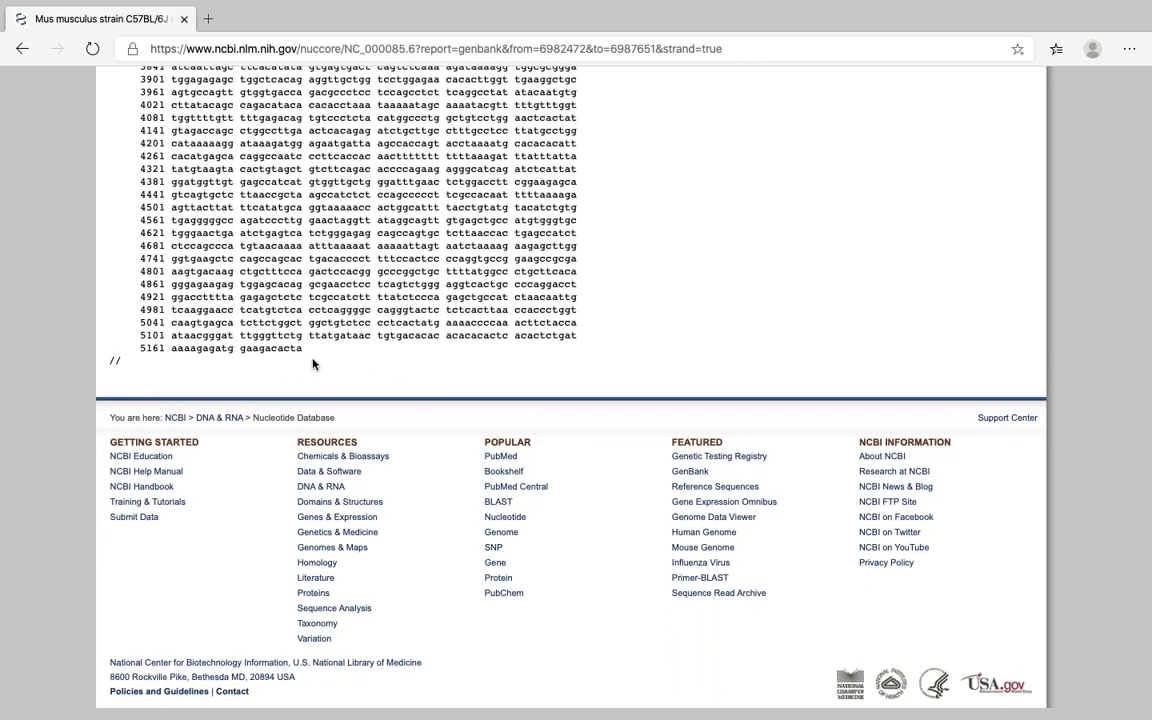
Step: Go back from the end of the sequence to the mRNA and CDS features and highlight the first CDS label
scroll(376, 377, "up", 2)
scroll(377, 376, "up", 4)
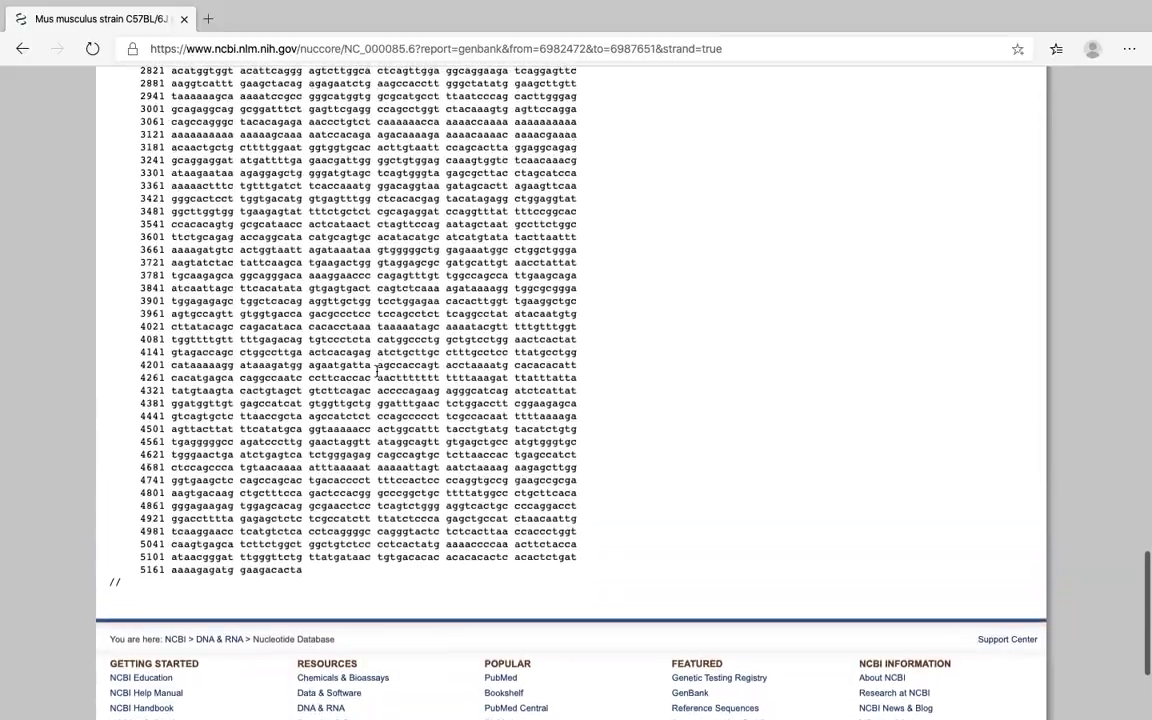
scroll(377, 372, "up", 5)
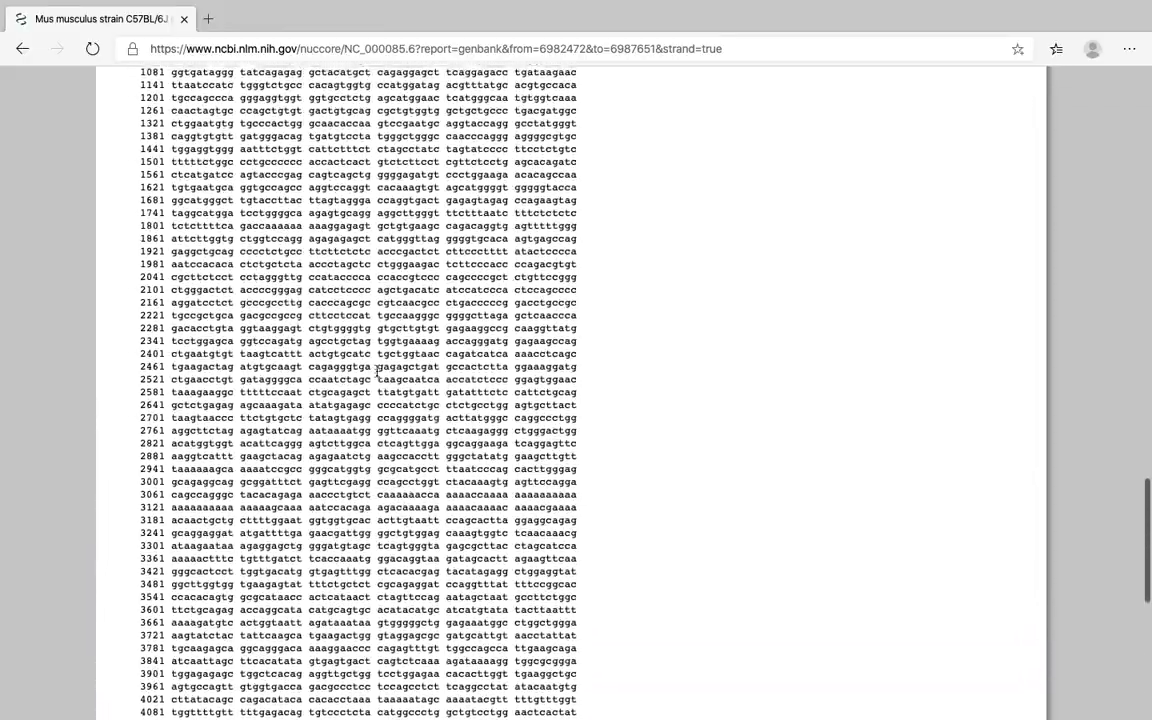
scroll(645, 447, "up", 3)
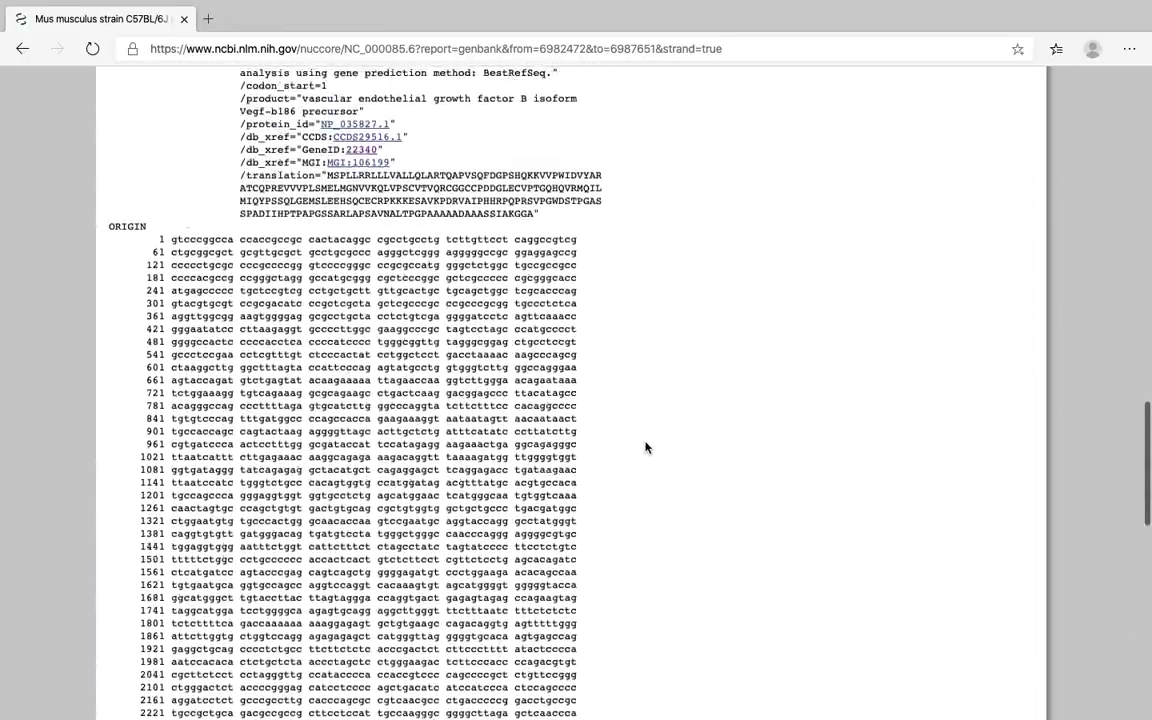
scroll(645, 447, "up", 3)
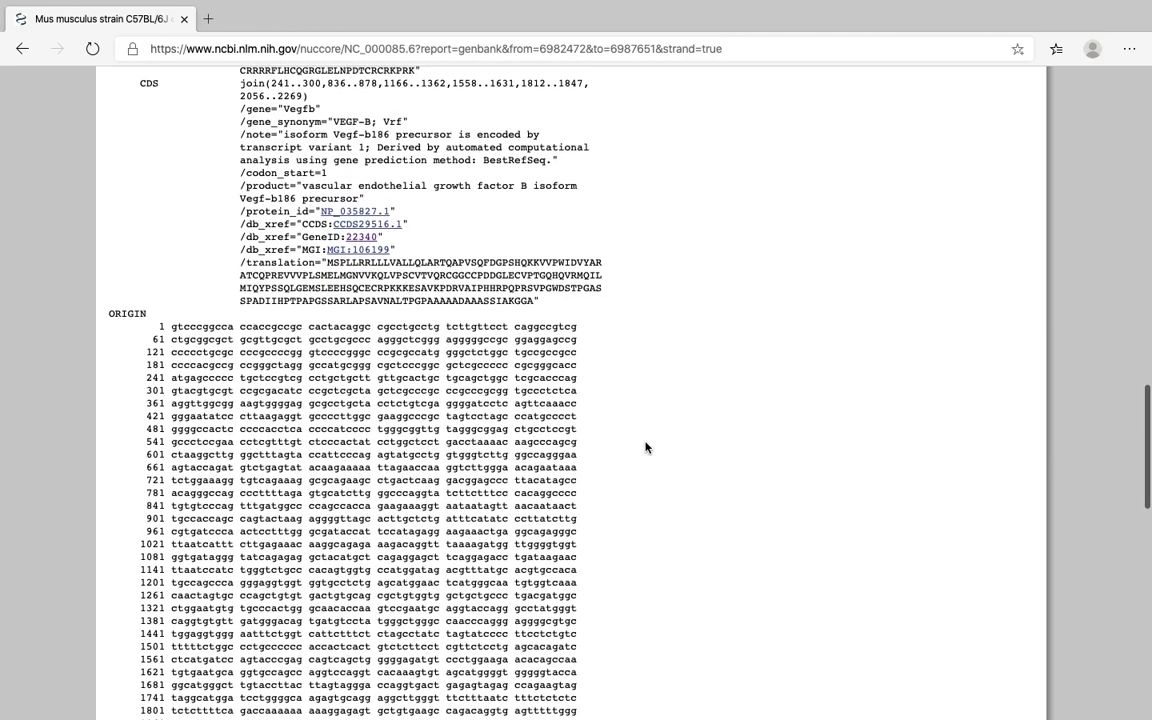
scroll(715, 485, "up", 4)
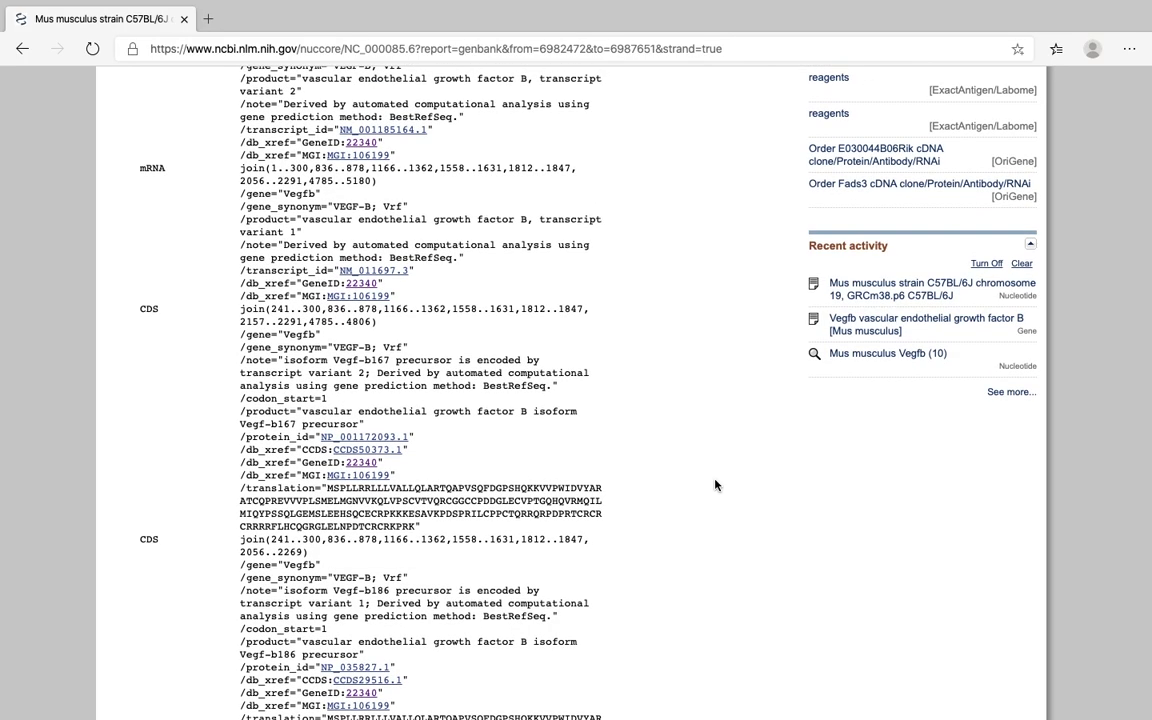
scroll(715, 485, "up", 1)
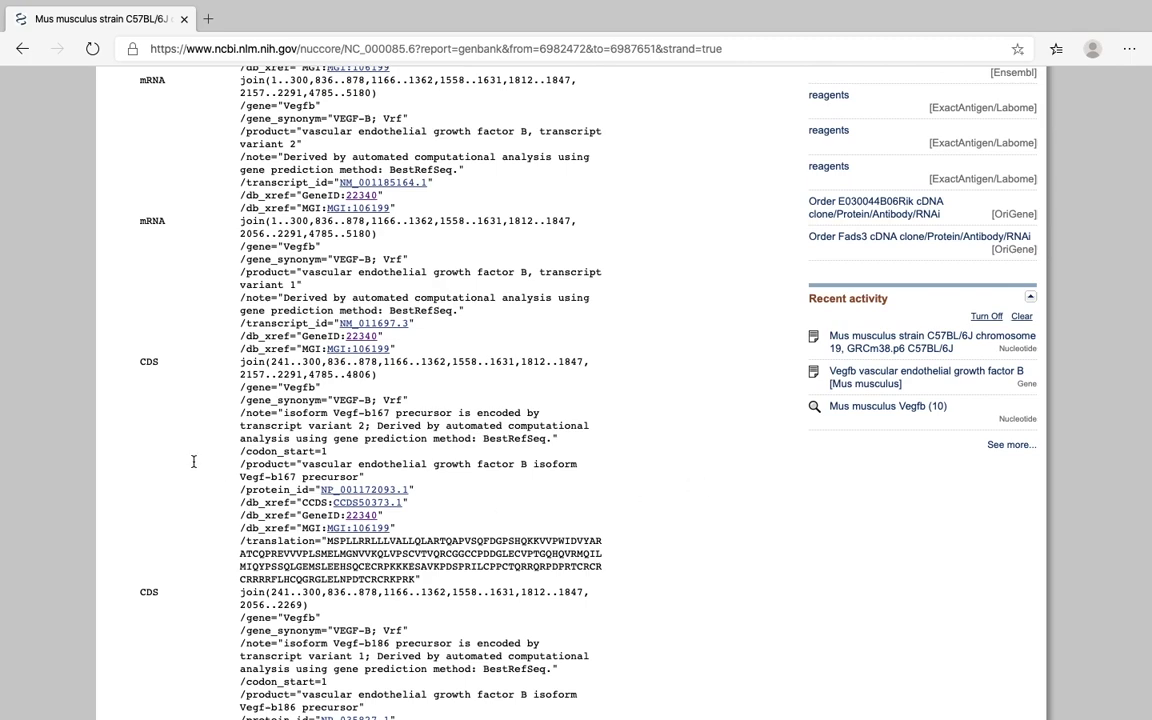
left_click(146, 361)
left_click_drag(146, 361, 167, 361)
Step: Locate the coding start in the ORIGIN sequence and highlight position 241 with its atg start codon
scroll(226, 436, "down", 5)
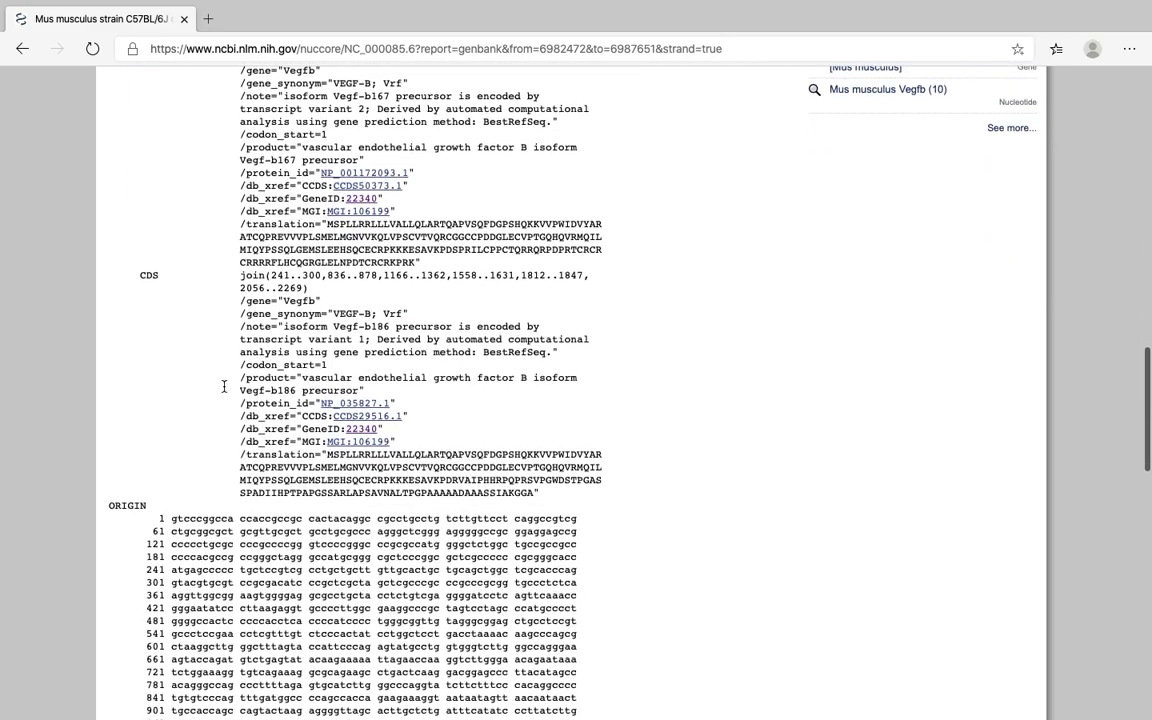
scroll(222, 375, "down", 3)
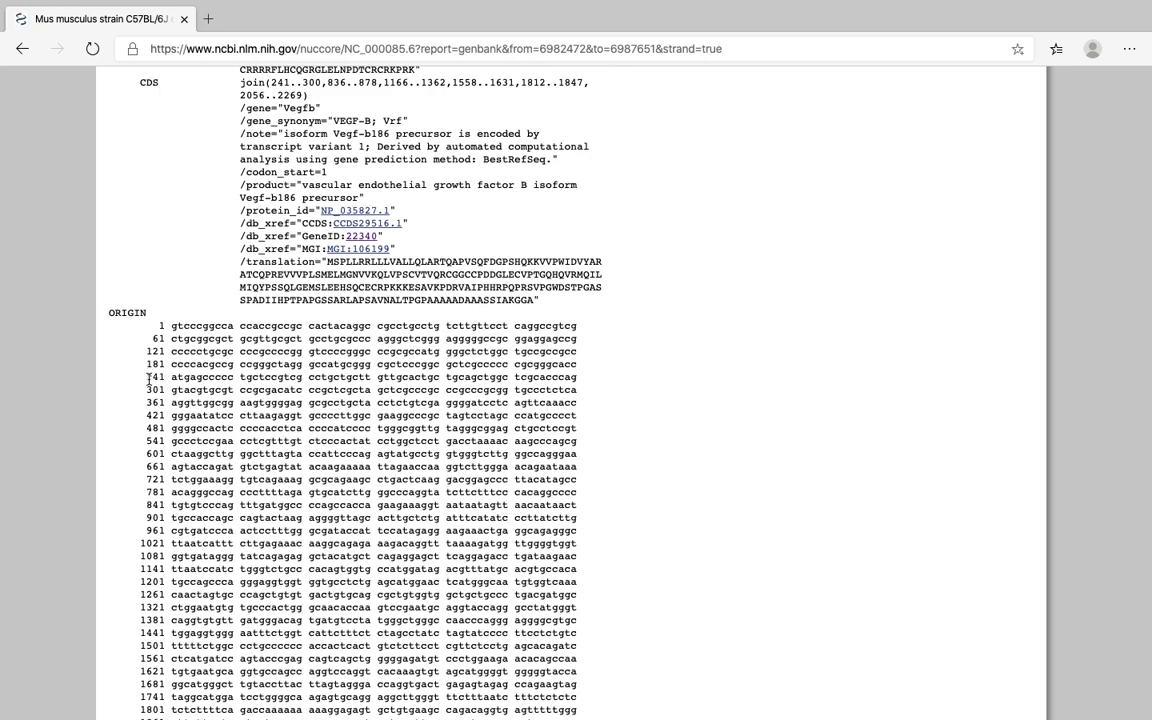
left_click_drag(147, 377, 189, 379)
scroll(641, 433, "up", 2)
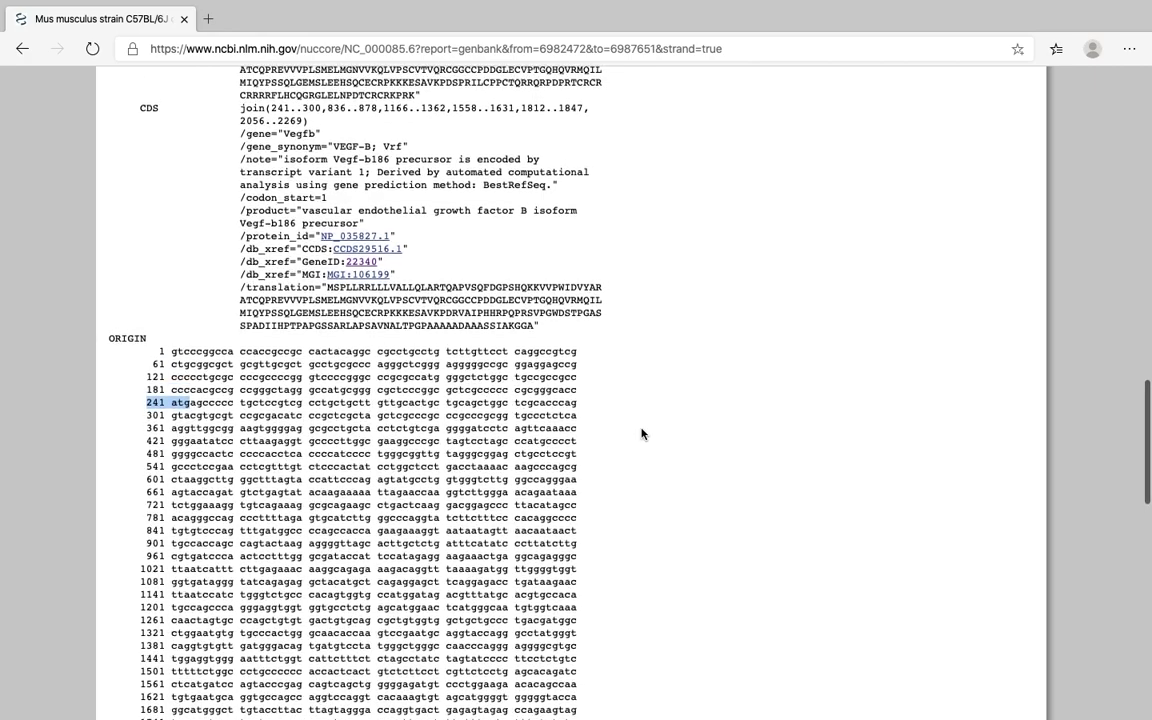
Step: Compare the ORIGIN sequence around the start codon with the Vegf-b186 CDS join coordinates and protein translation
scroll(702, 466, "down", 5)
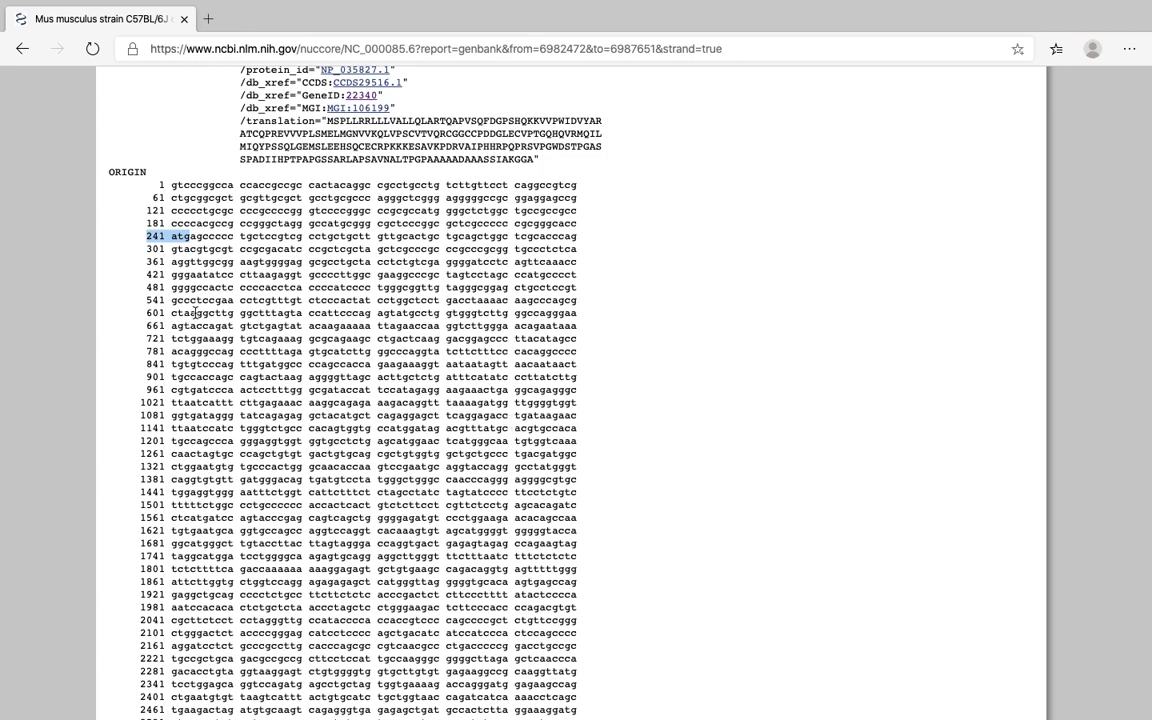
scroll(188, 275, "up", 2)
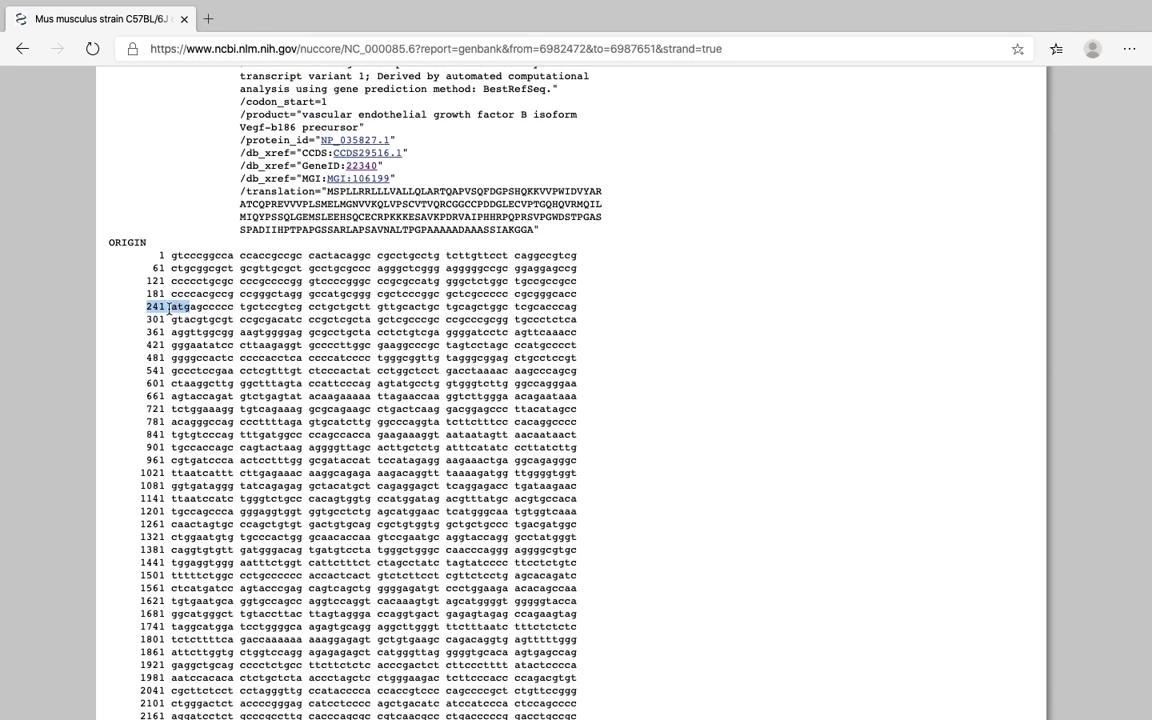
scroll(549, 494, "up", 10)
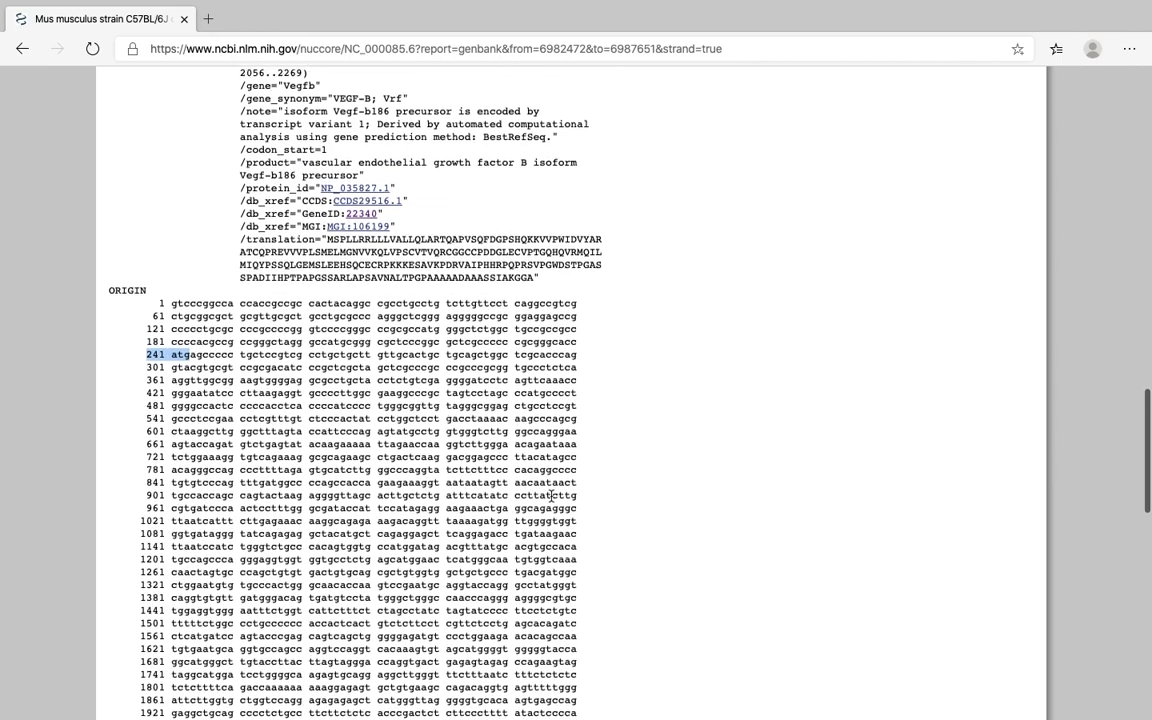
scroll(690, 542, "down", 10)
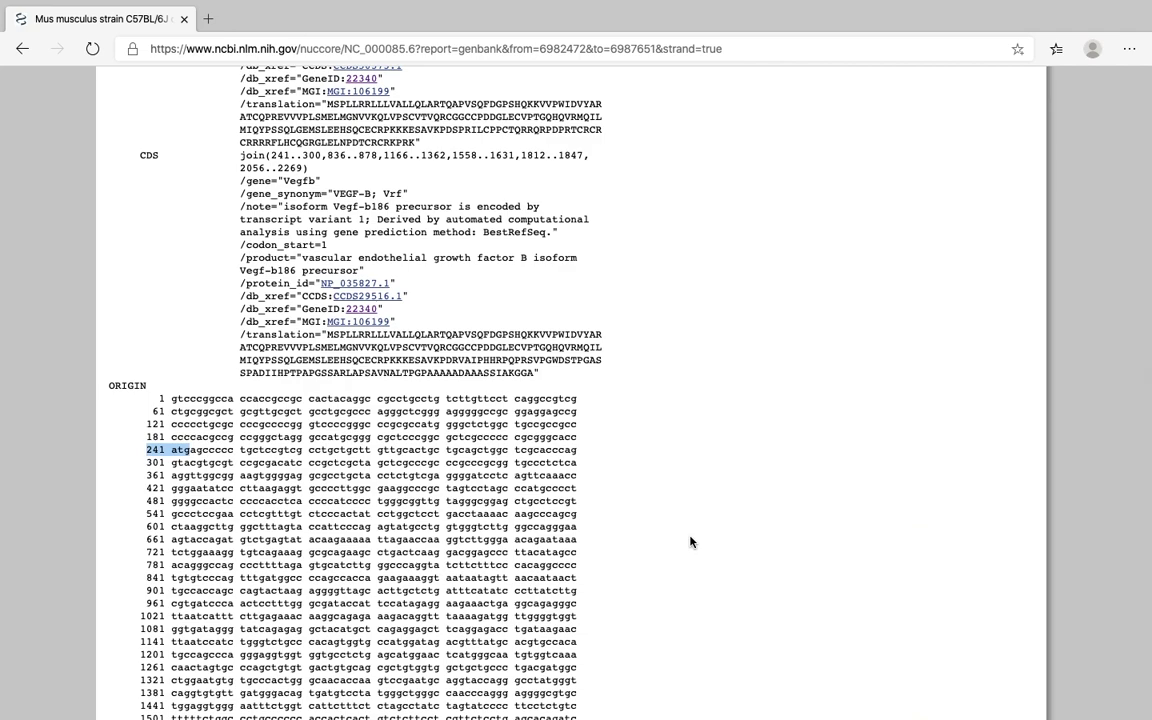
scroll(690, 542, "down", 1)
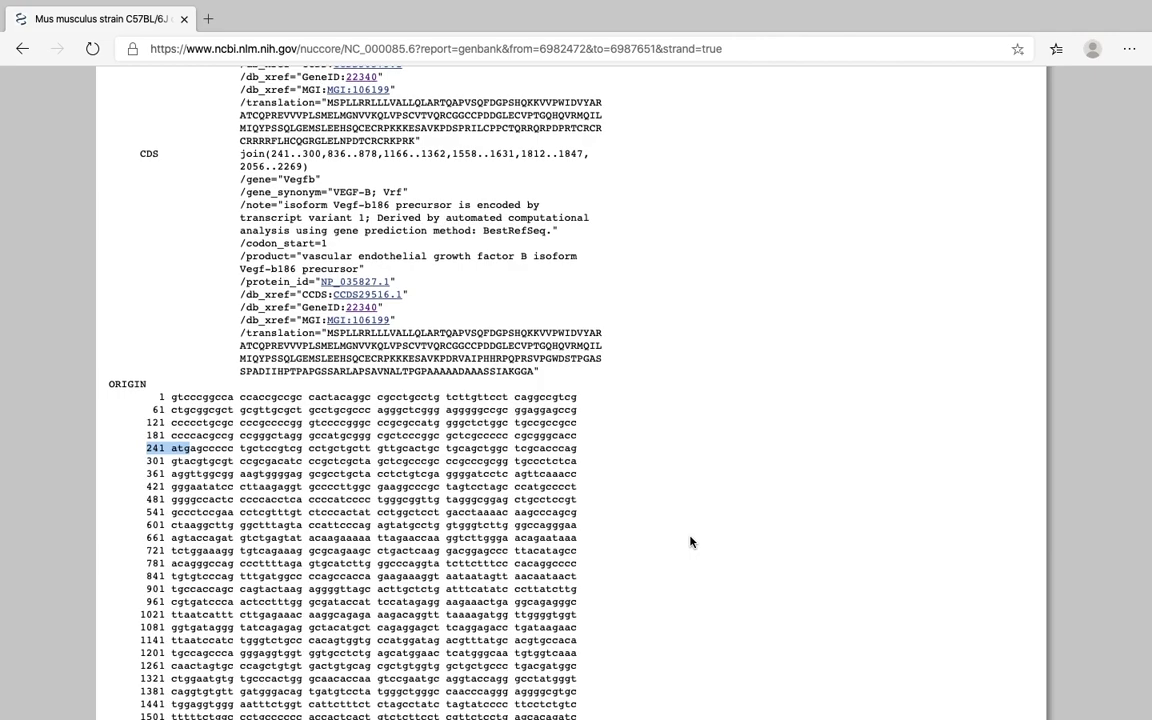
scroll(690, 542, "down", 1)
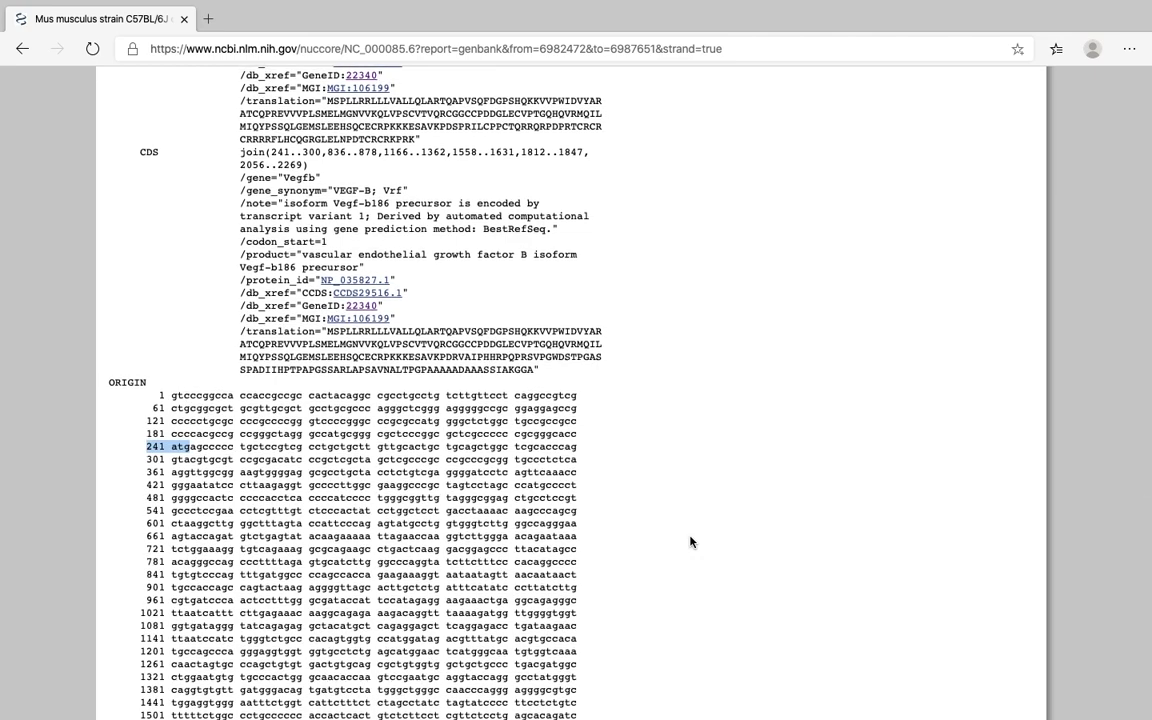
scroll(690, 542, "down", 3)
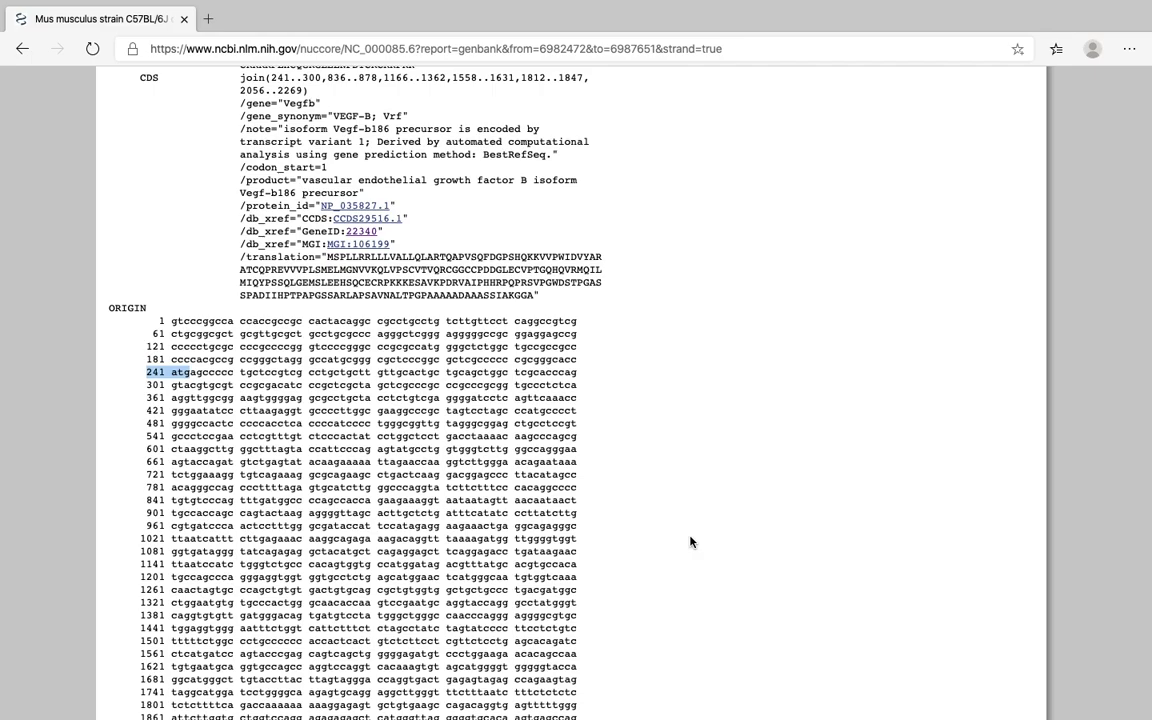
scroll(690, 542, "down", 2)
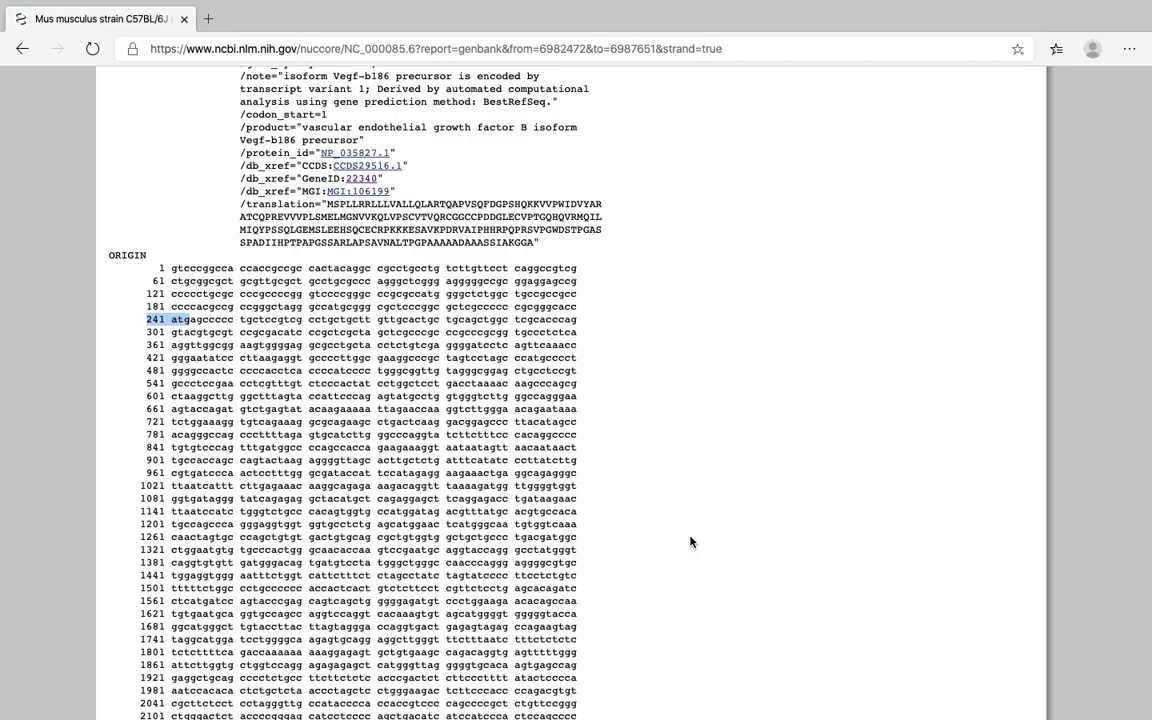
scroll(690, 542, "up", 2)
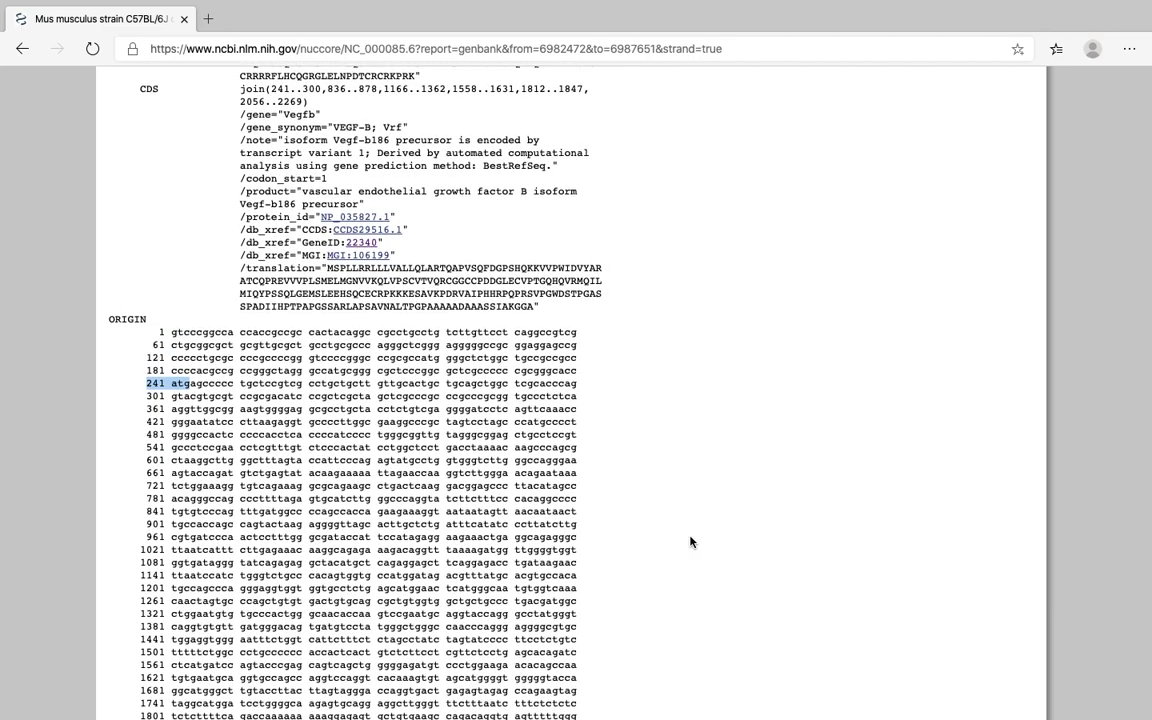
Step: Review the GenBank record from its annotation data and header back down to the atg codon at position 241
scroll(690, 542, "up", 15)
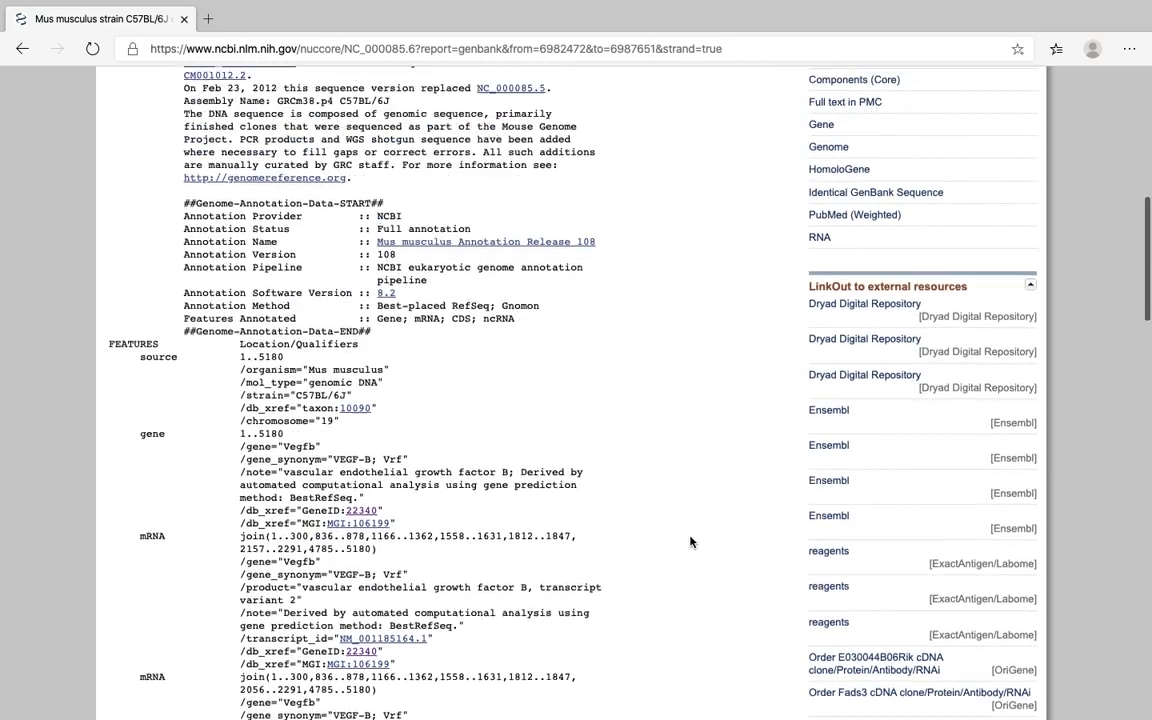
scroll(690, 542, "up", 8)
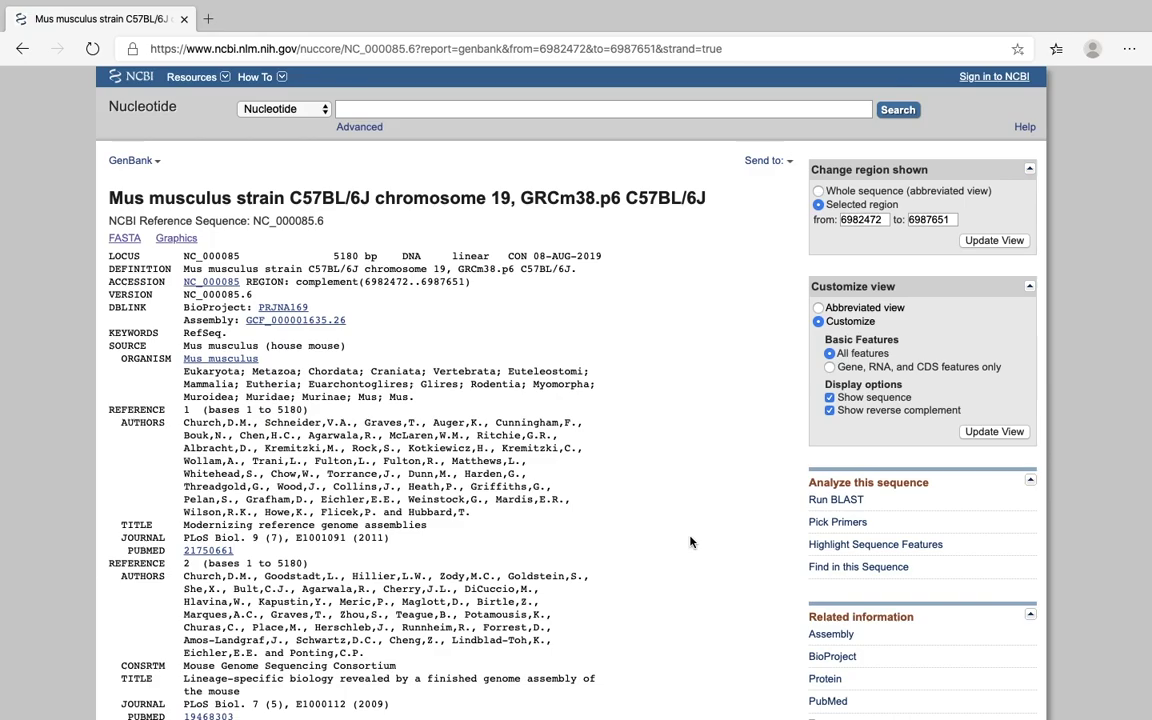
scroll(690, 542, "down", 20)
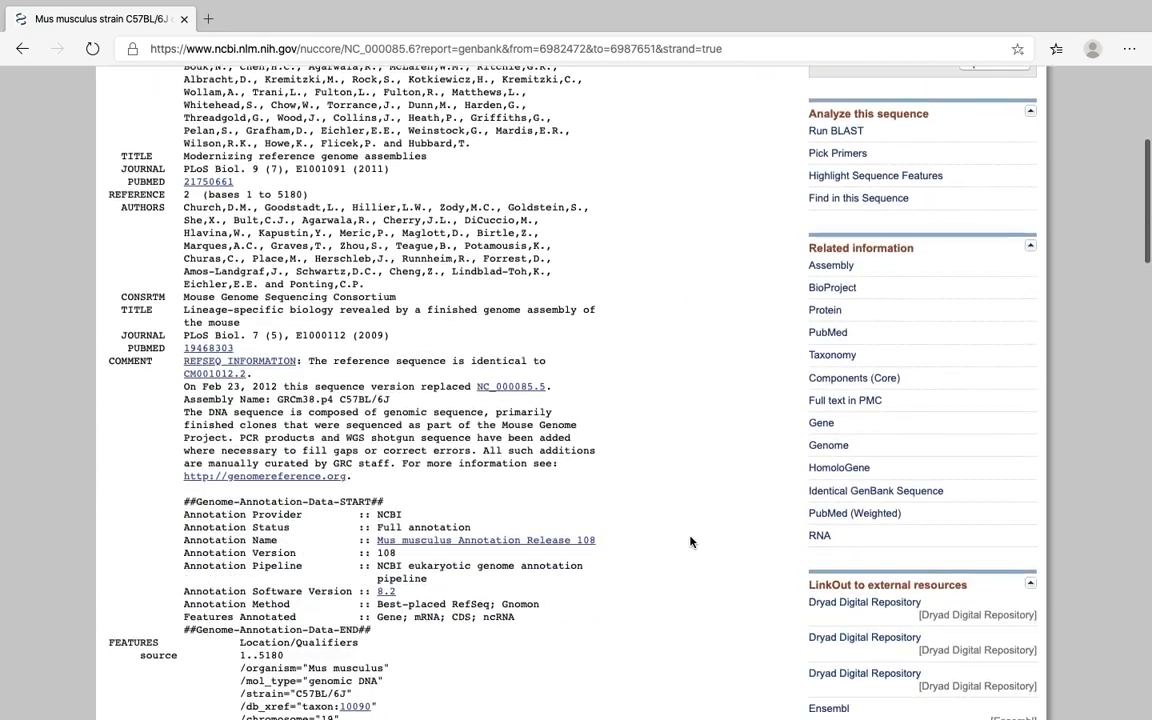
scroll(690, 542, "down", 4)
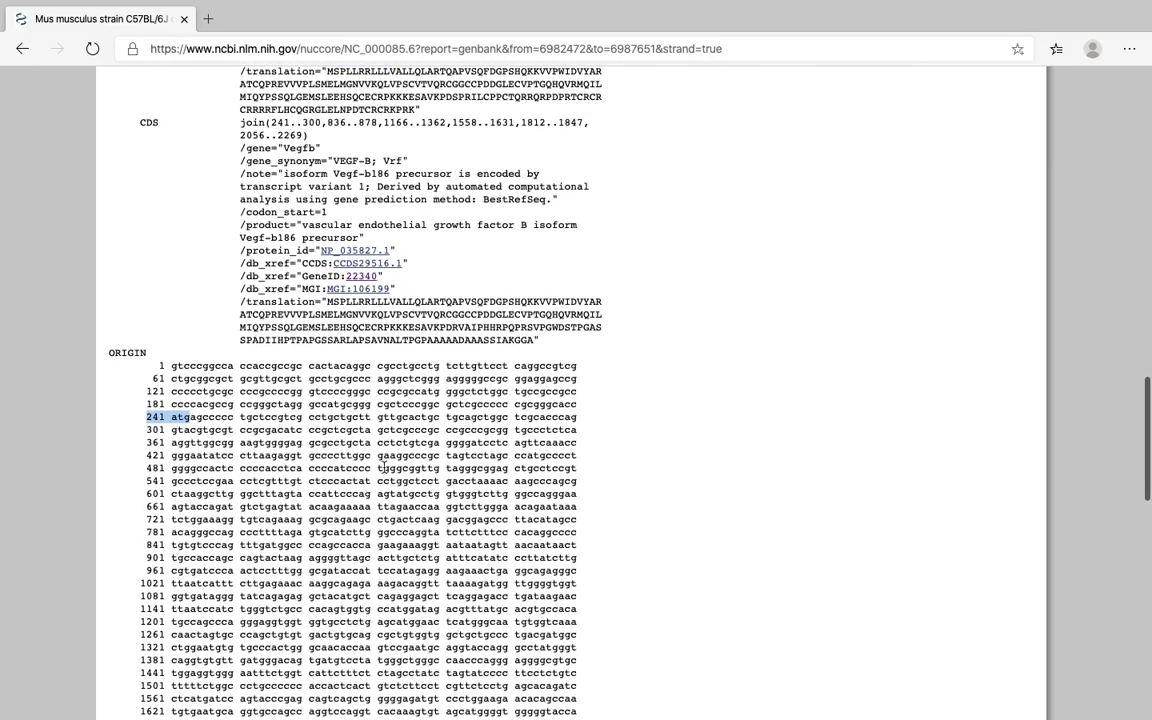
left_click_drag(161, 421, 179, 421)
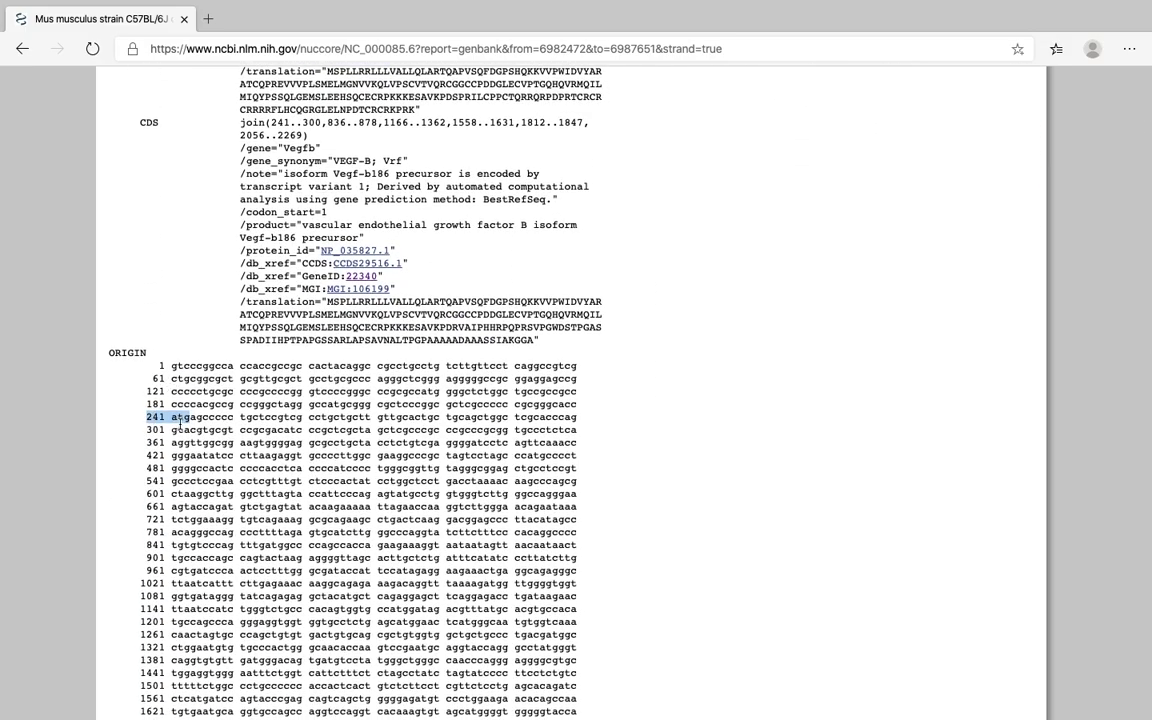
left_click(208, 19)
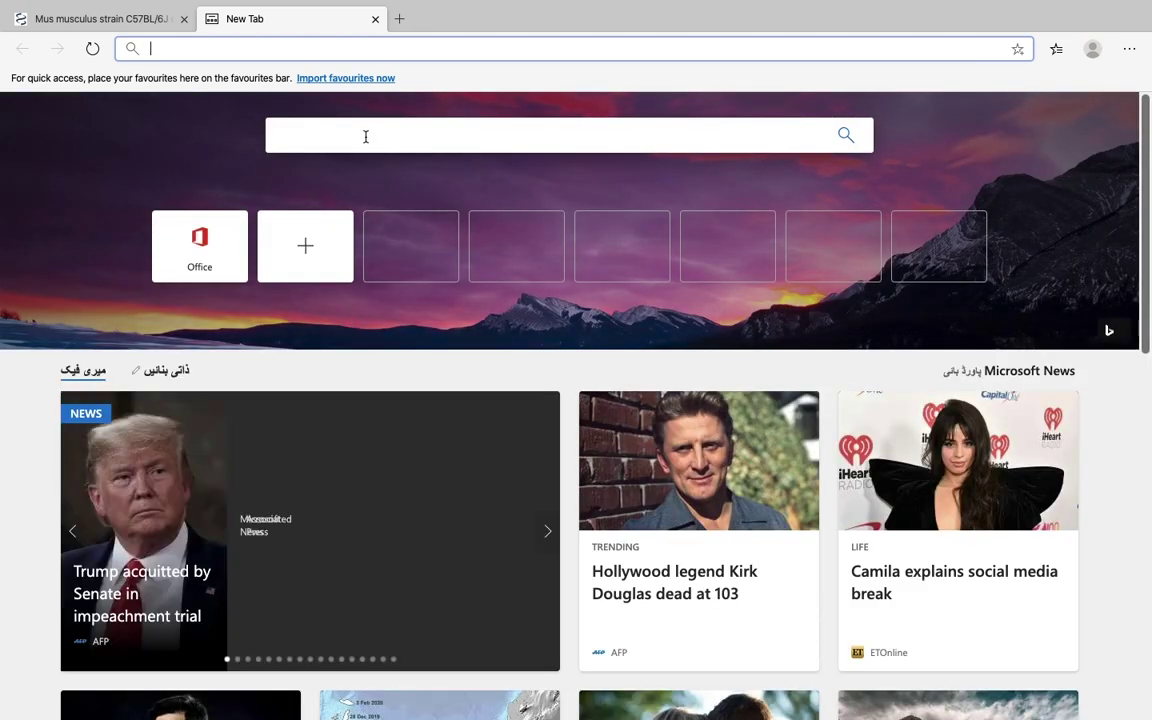
type("ens")
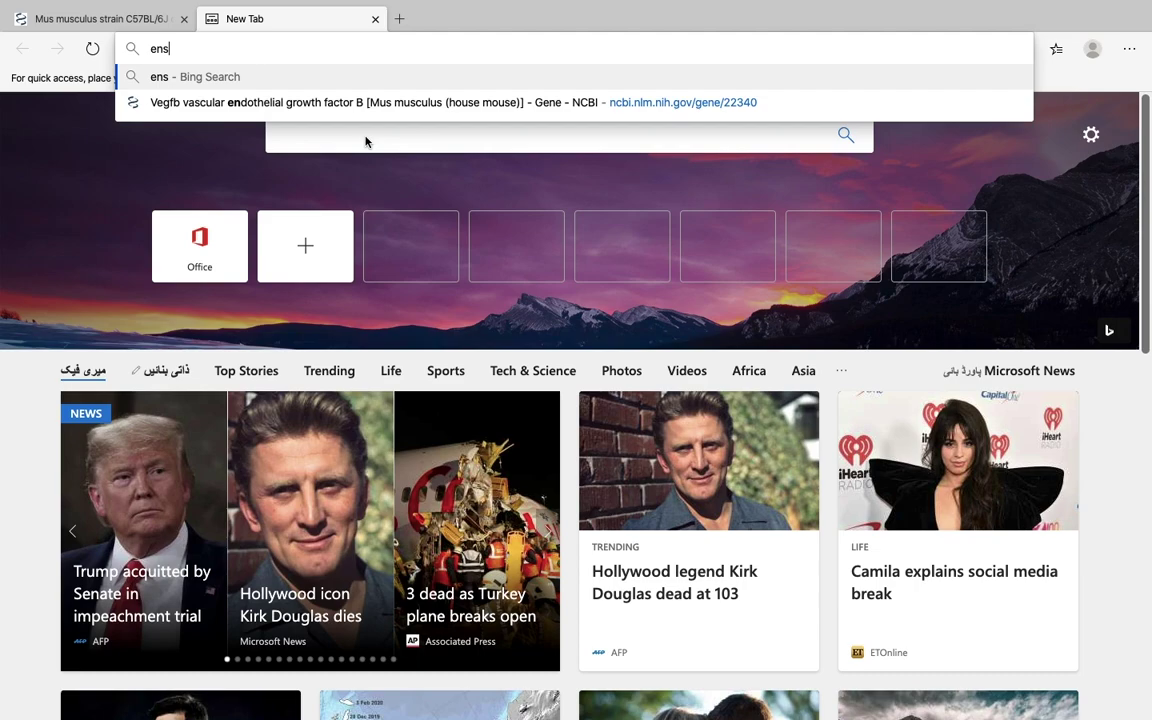
type("embl")
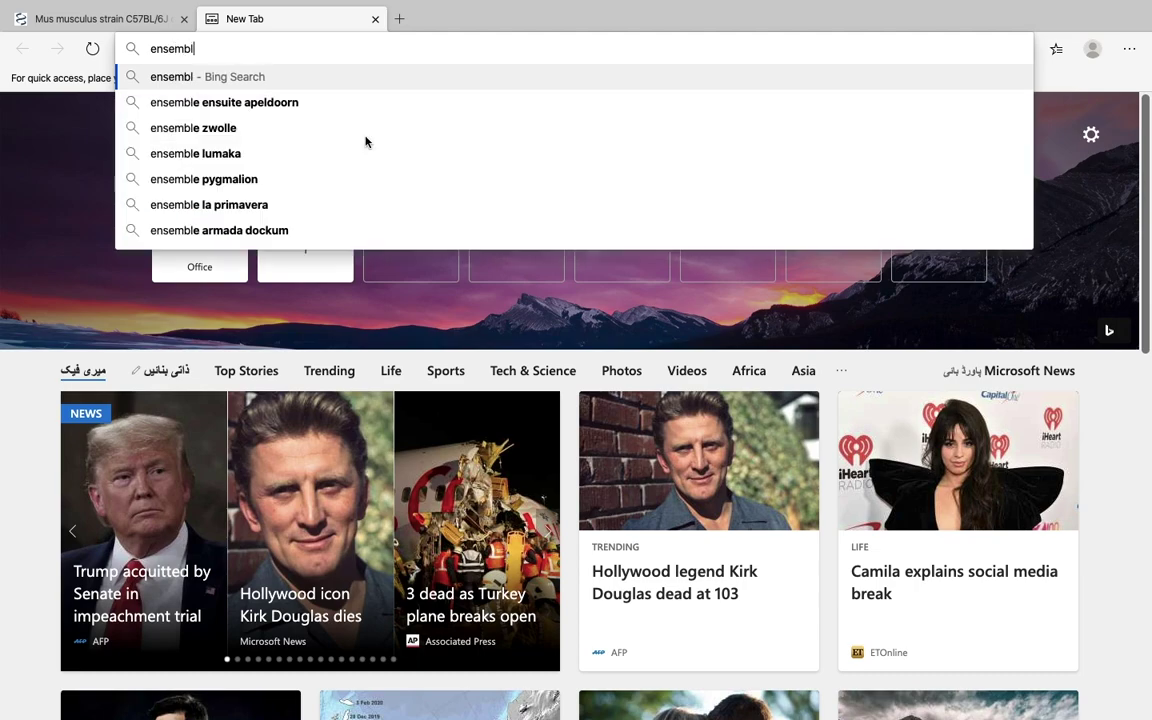
key("Return")
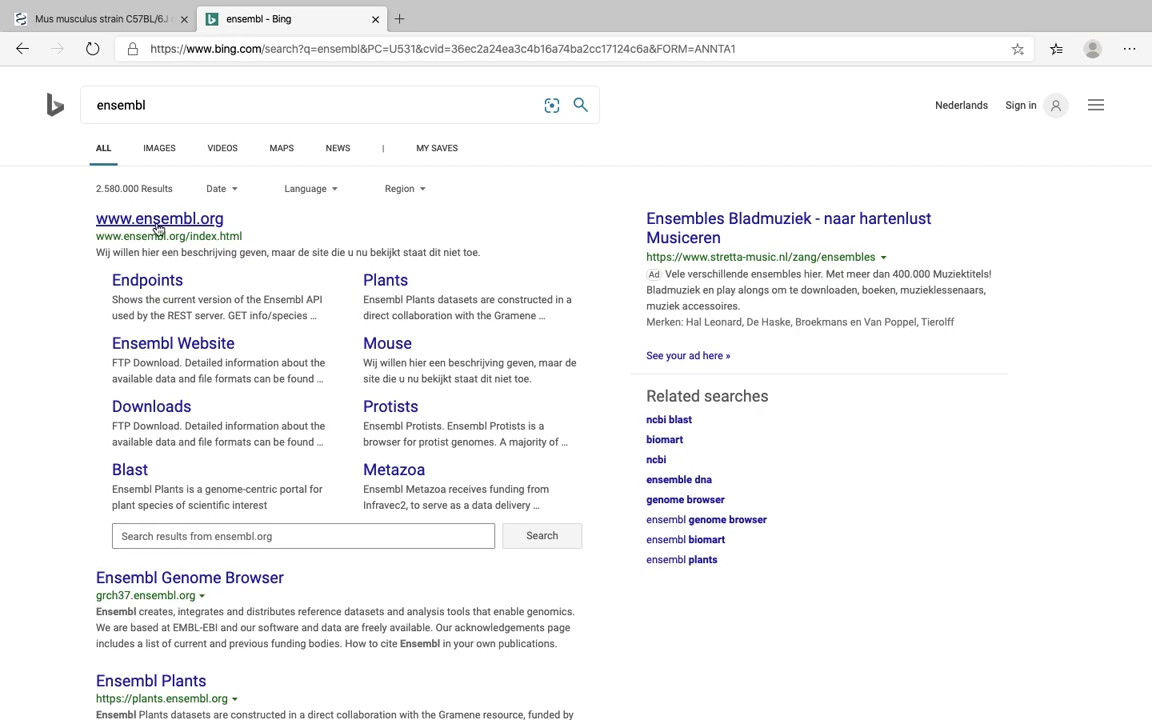
left_click(157, 226)
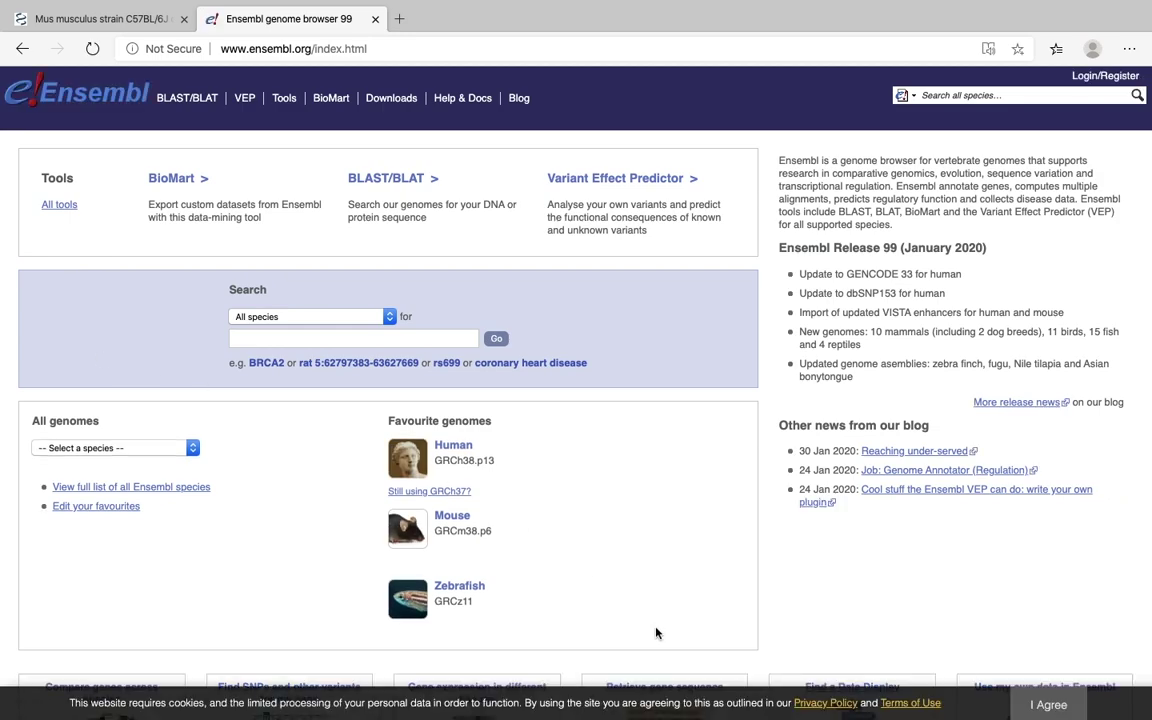
left_click(1047, 707)
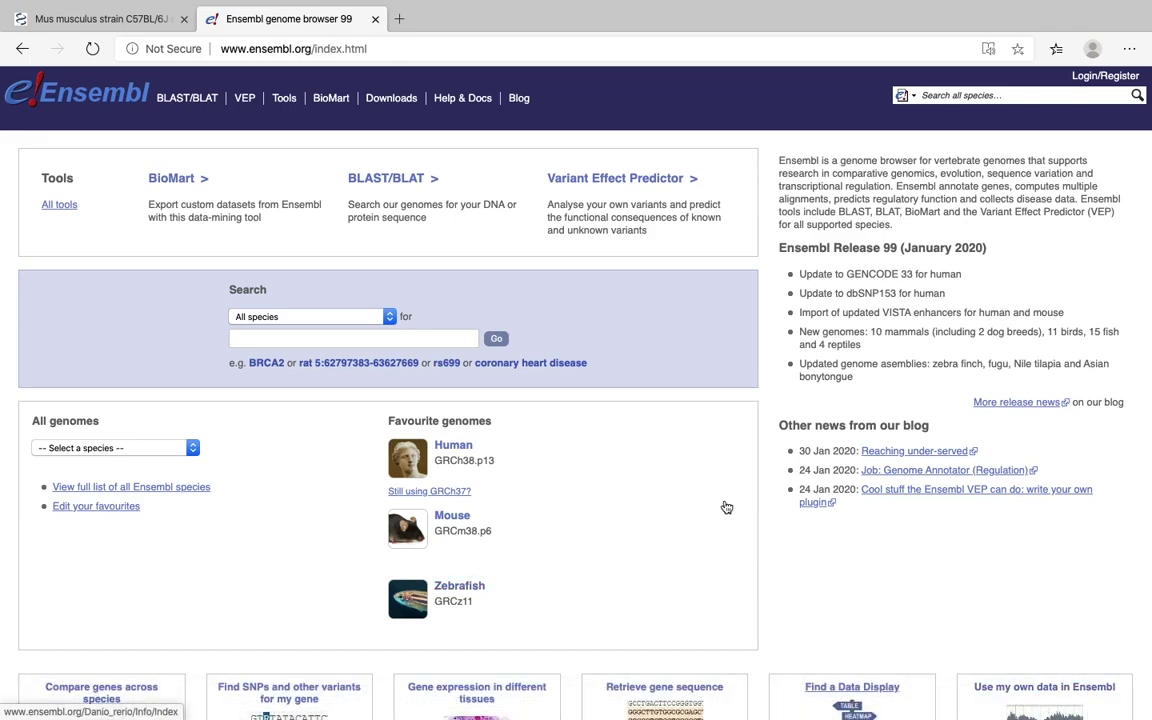
Step: Set the species for the Ensembl home page search to Mouse
scroll(167, 288, "down", 1)
scroll(166, 290, "up", 1)
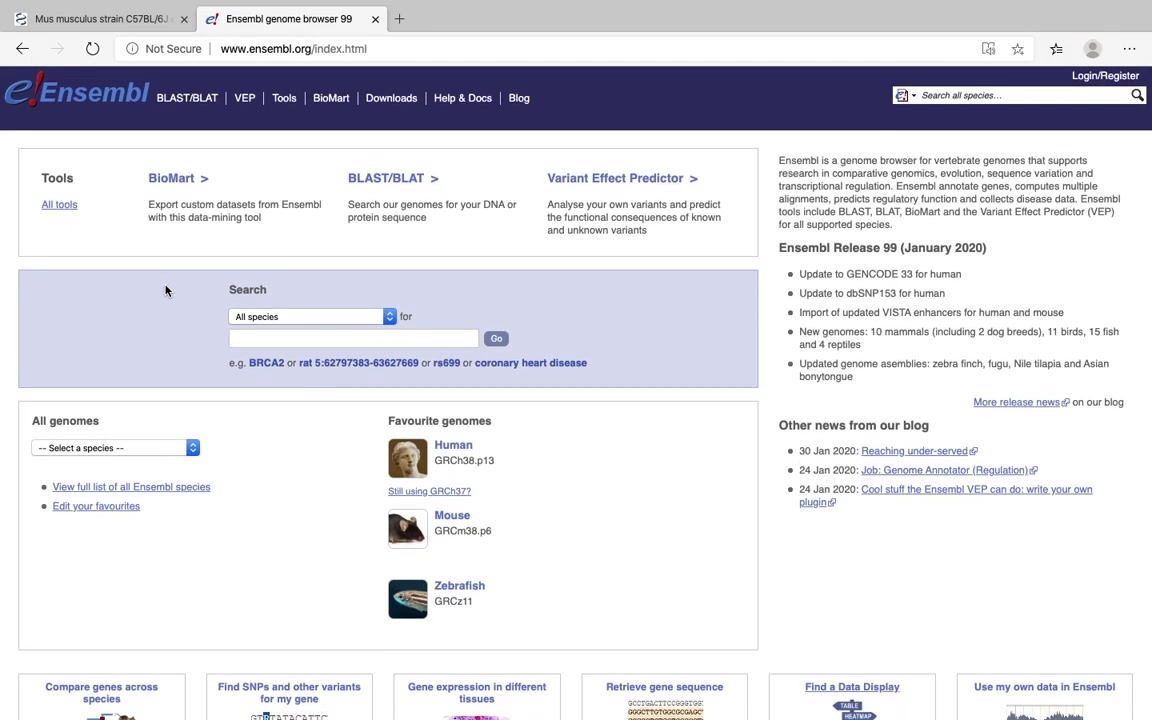
right_click(166, 290)
left_click(121, 262)
left_click(390, 318)
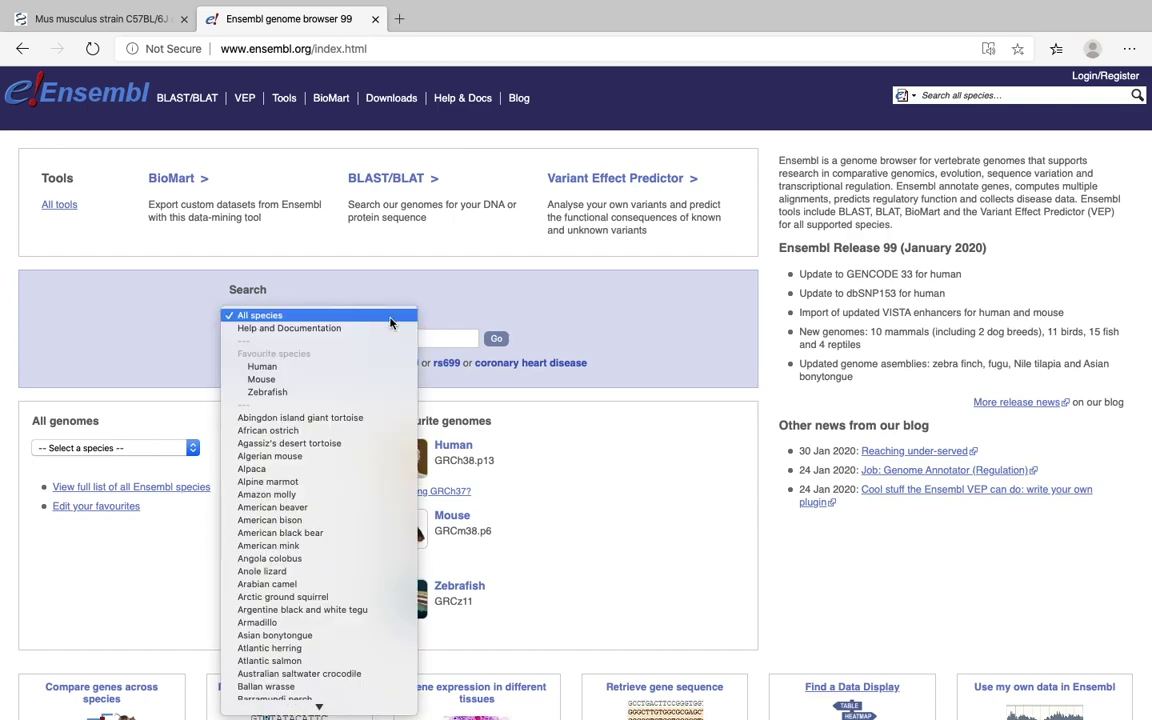
left_click(261, 380)
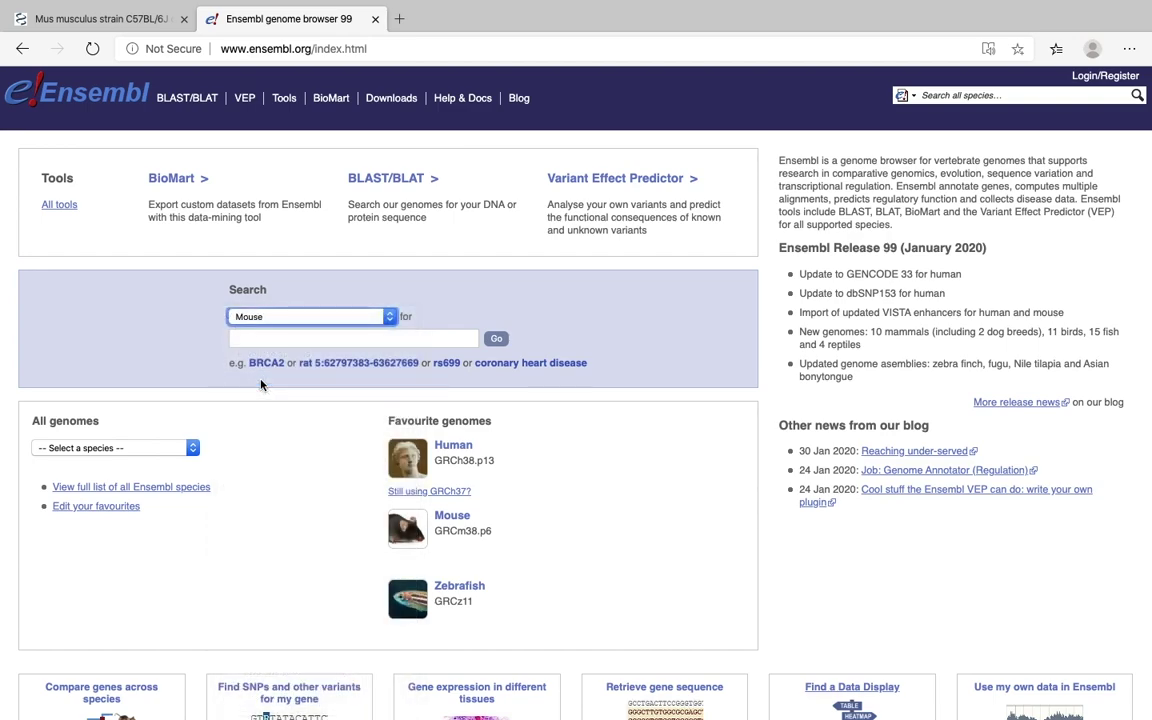
Step: Look through the species available for the Ensembl home page search and choose Mouse again
left_click(391, 318)
scroll(347, 433, "down", 20)
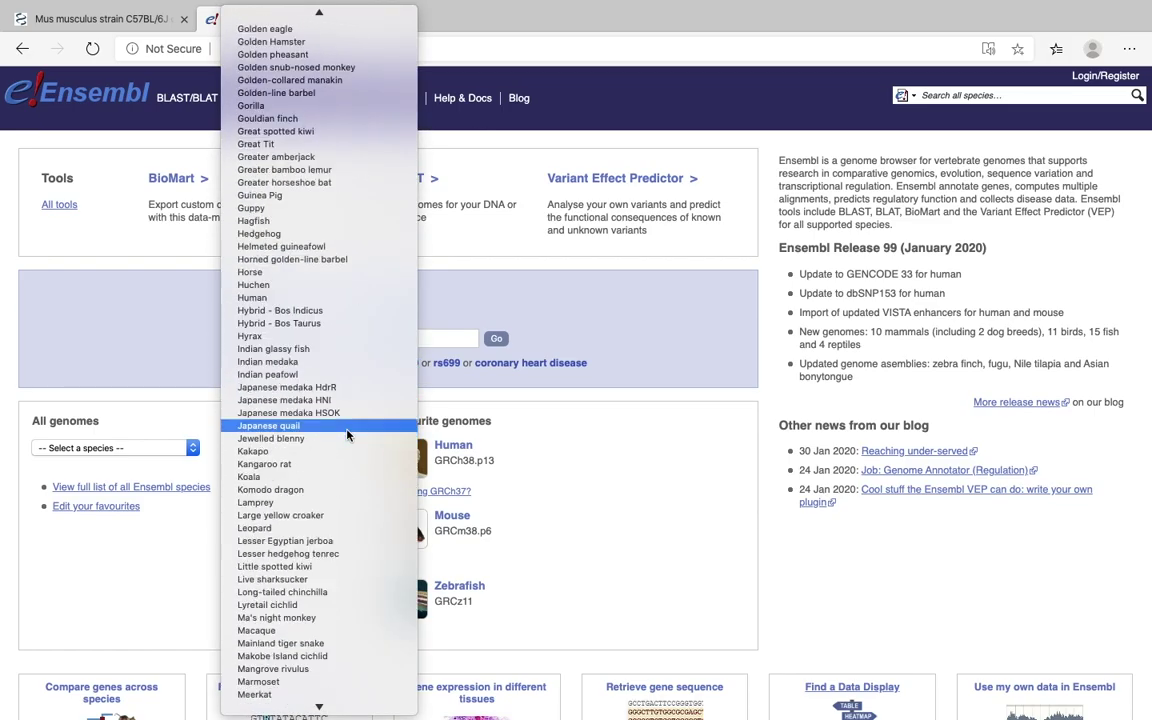
scroll(347, 437, "up", 20)
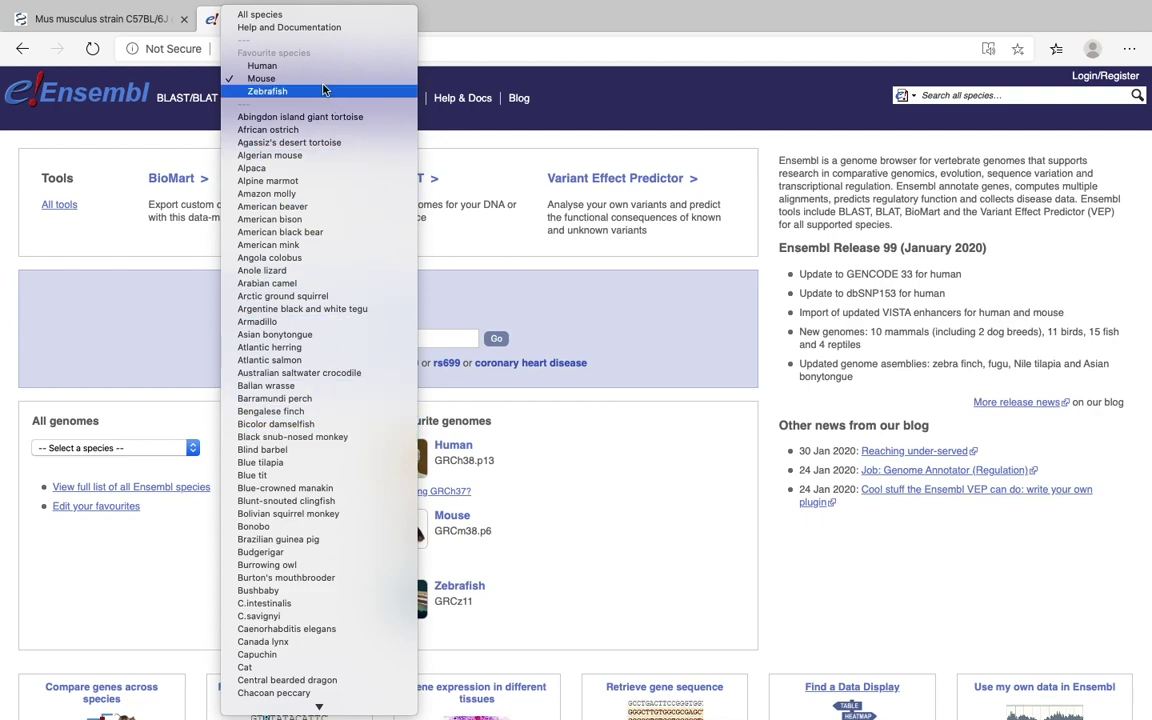
left_click(318, 82)
Step: Search the mouse data for VEGFB
left_click(268, 338)
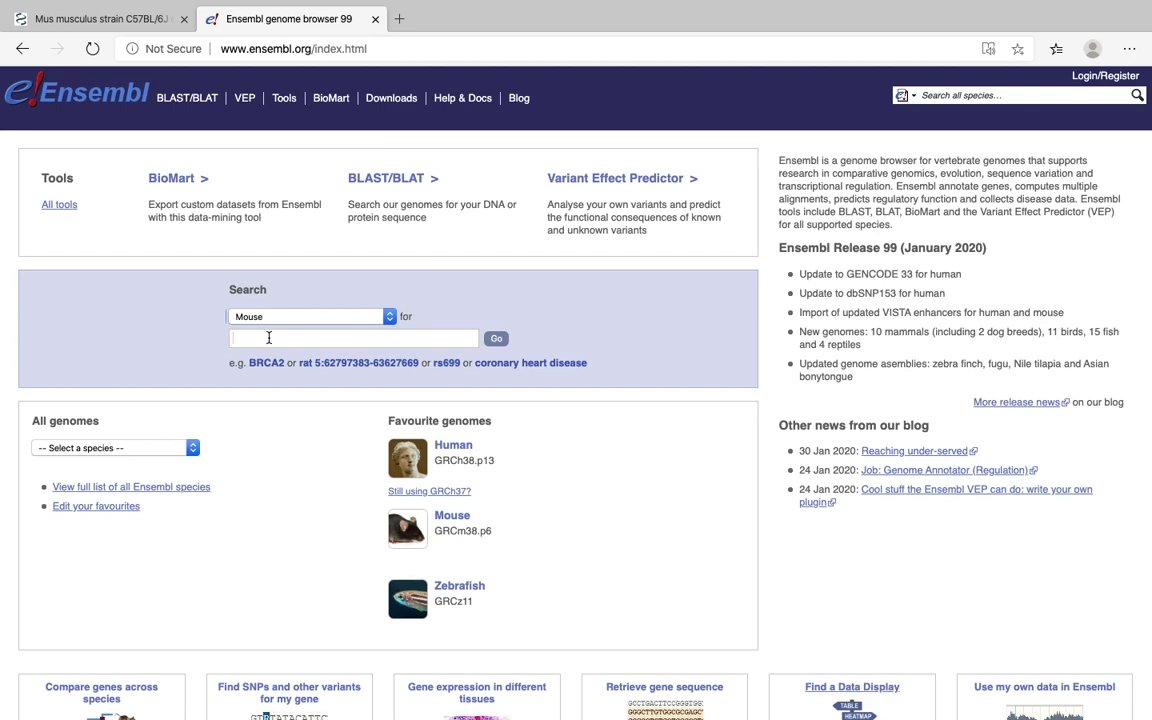
type("VEGFB")
left_click(495, 339)
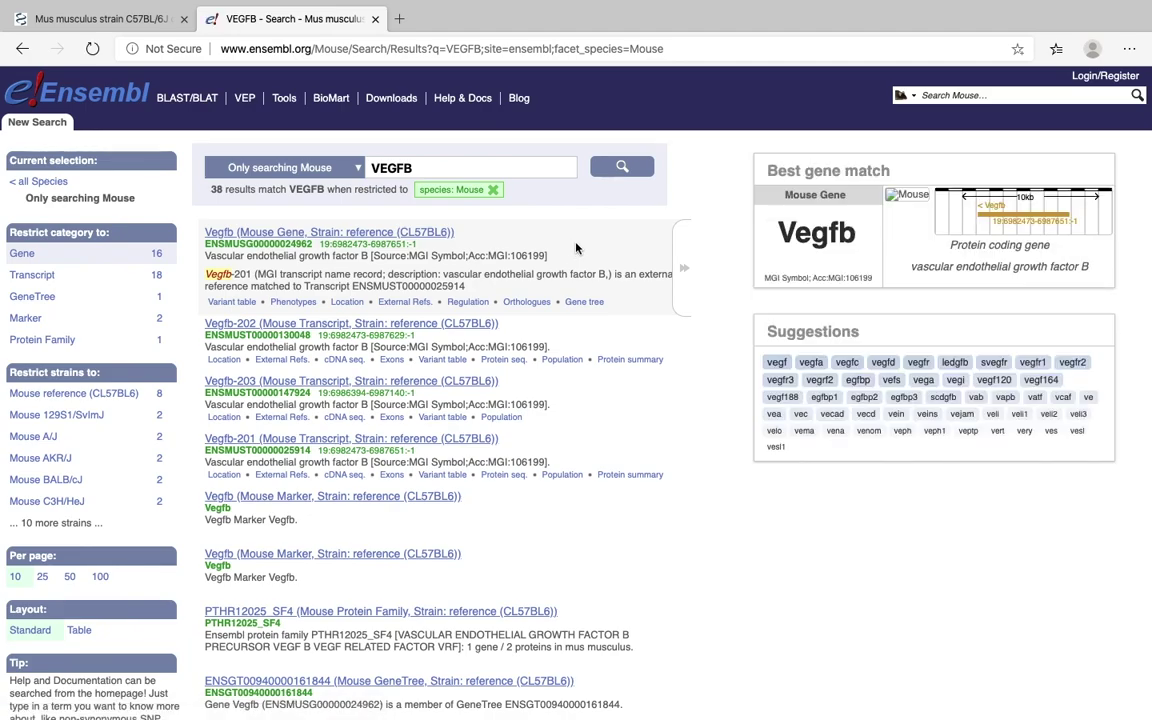
Step: Open the Vegfb mouse gene result for the reference strain (CL57BL6) and its linked MGI:106199 record
scroll(580, 300, "down", 4)
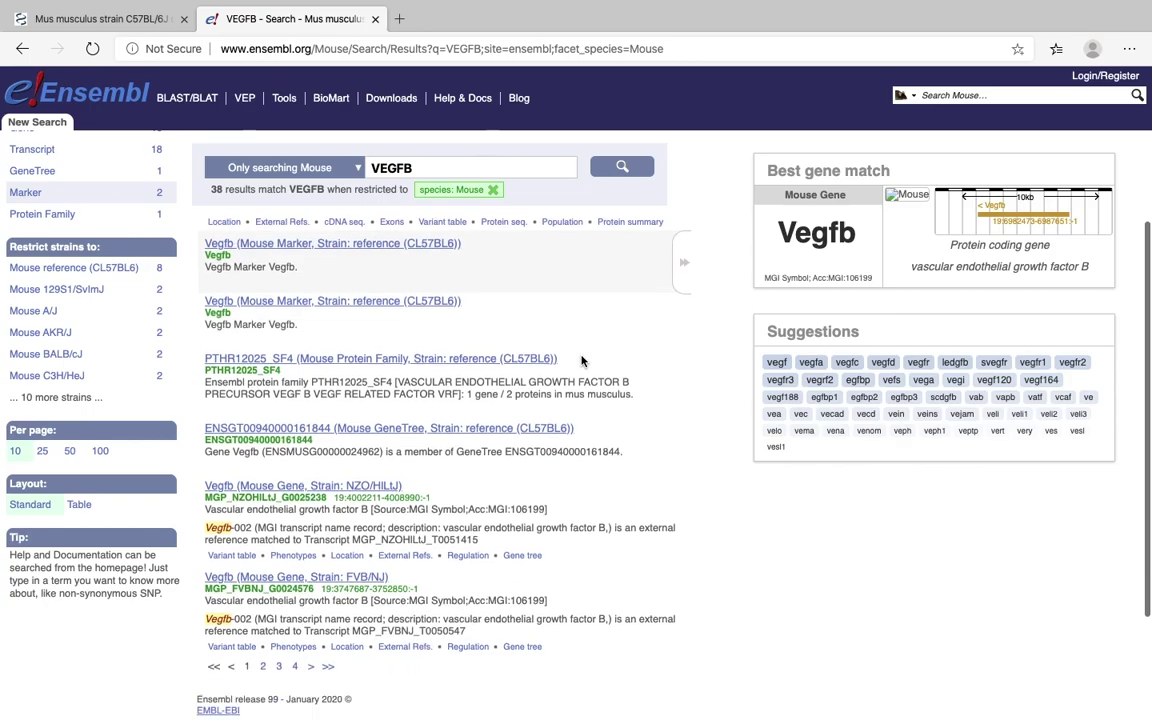
scroll(581, 356, "up", 4)
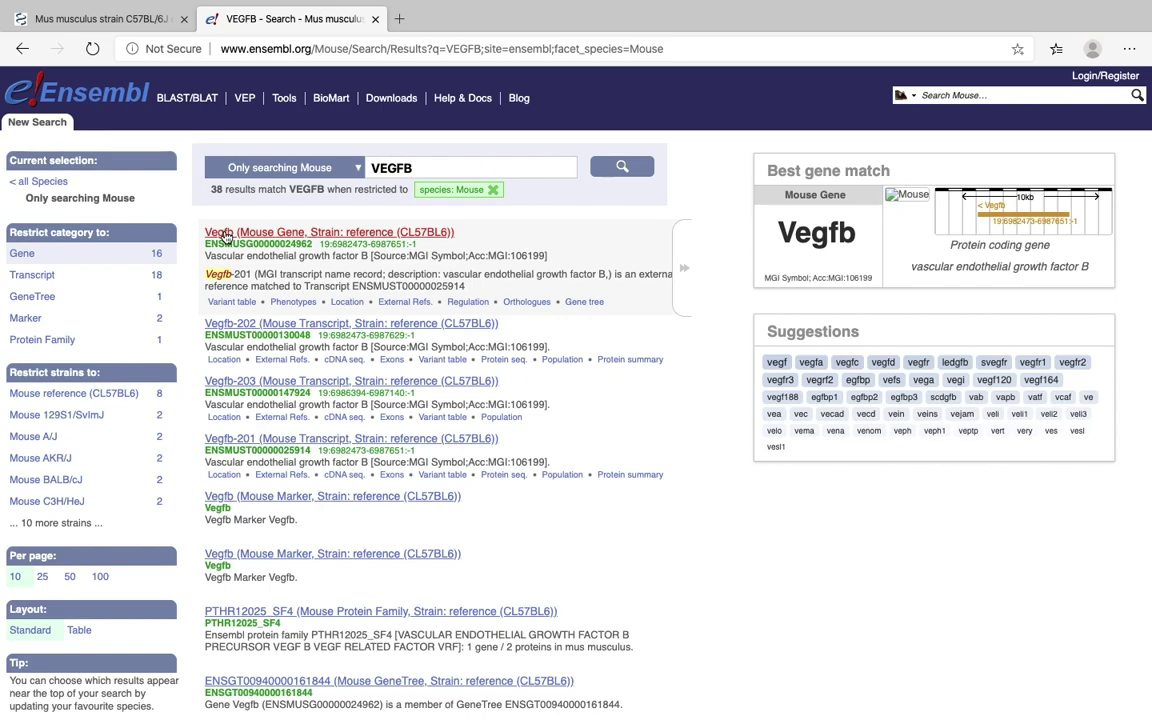
left_click(226, 235)
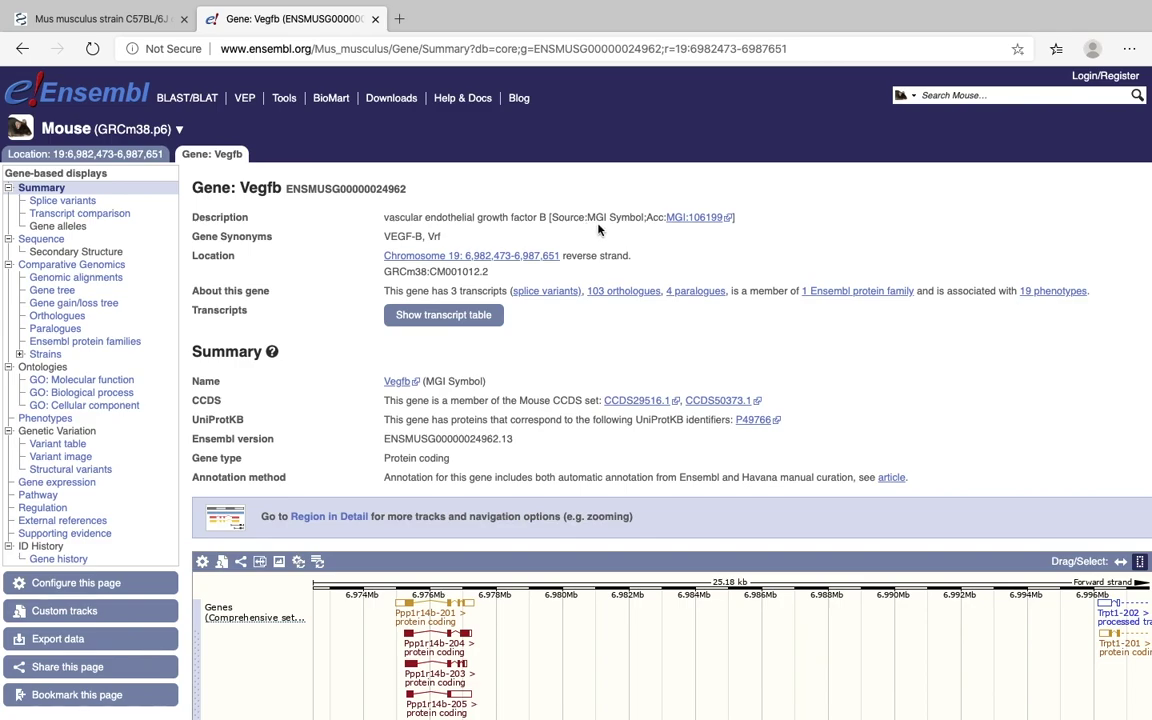
left_click(698, 219)
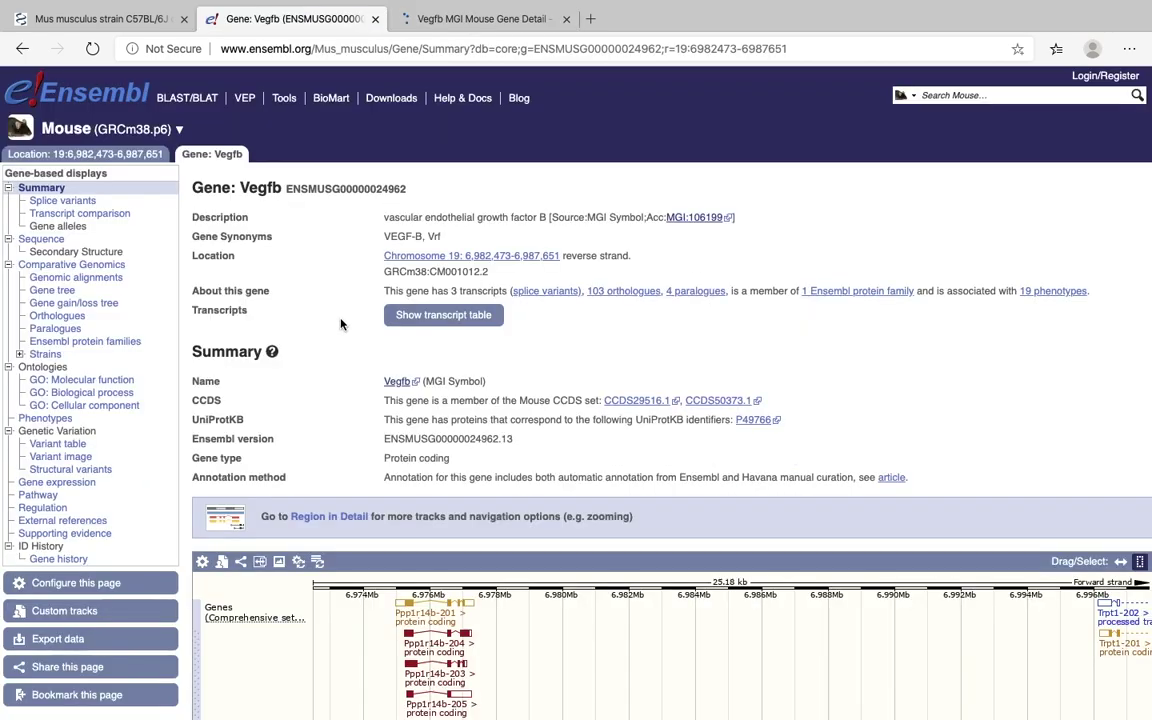
Step: Show the Vegfb gene's transcript table and open the summary of transcript Vegfb-201 to review its exon structure
left_click(439, 320)
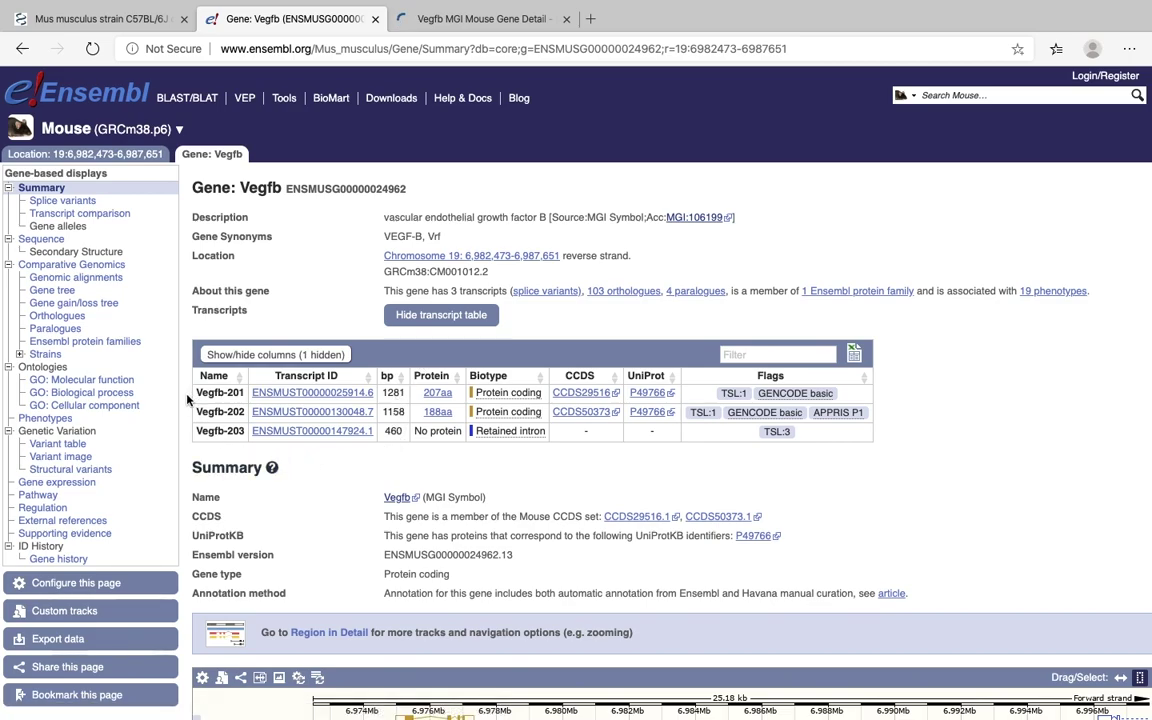
left_click(353, 397, "ctrl")
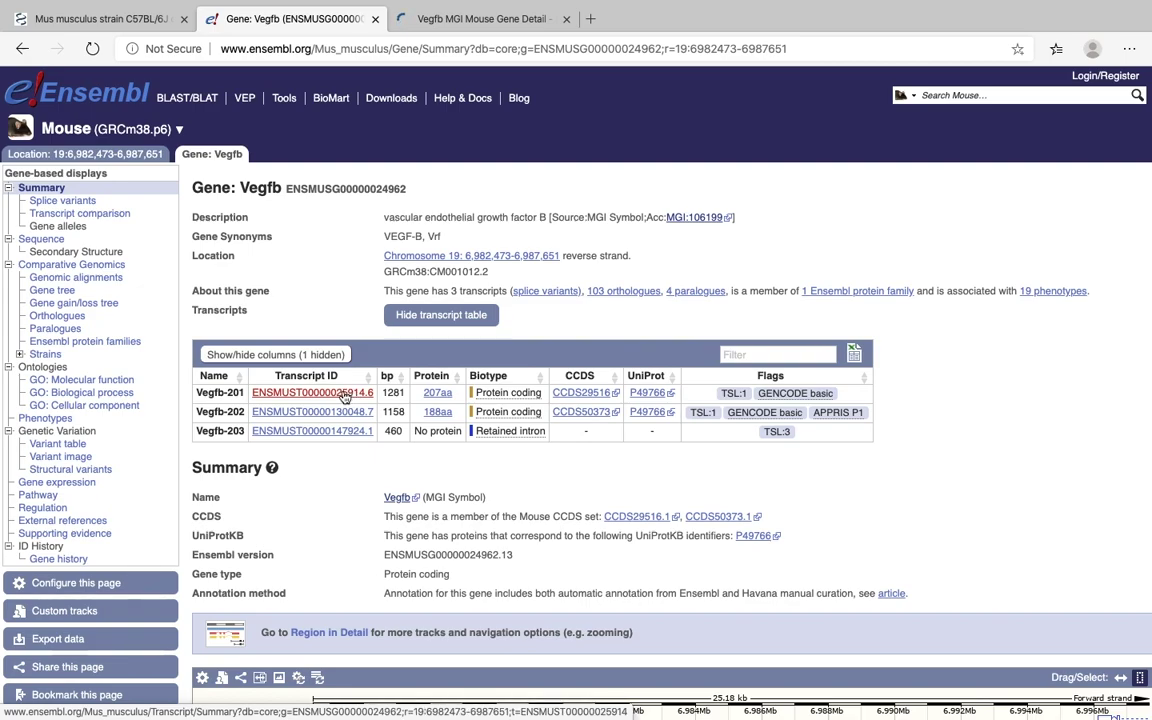
left_click(344, 397)
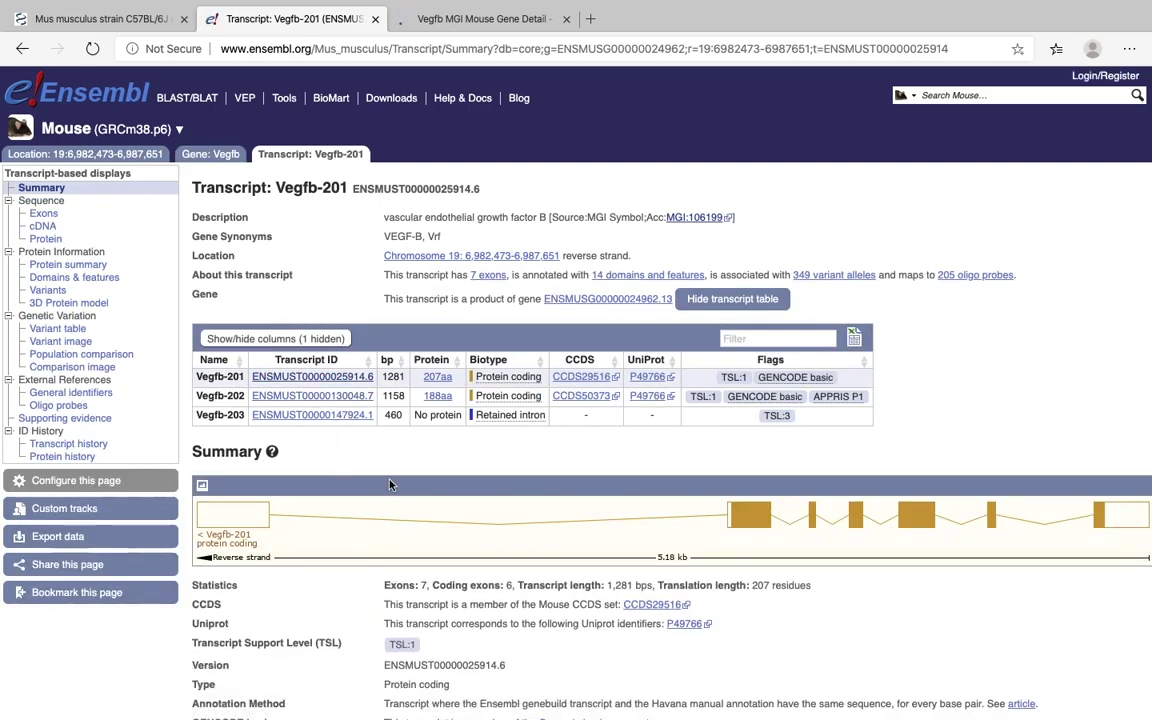
scroll(420, 500, "down", 1)
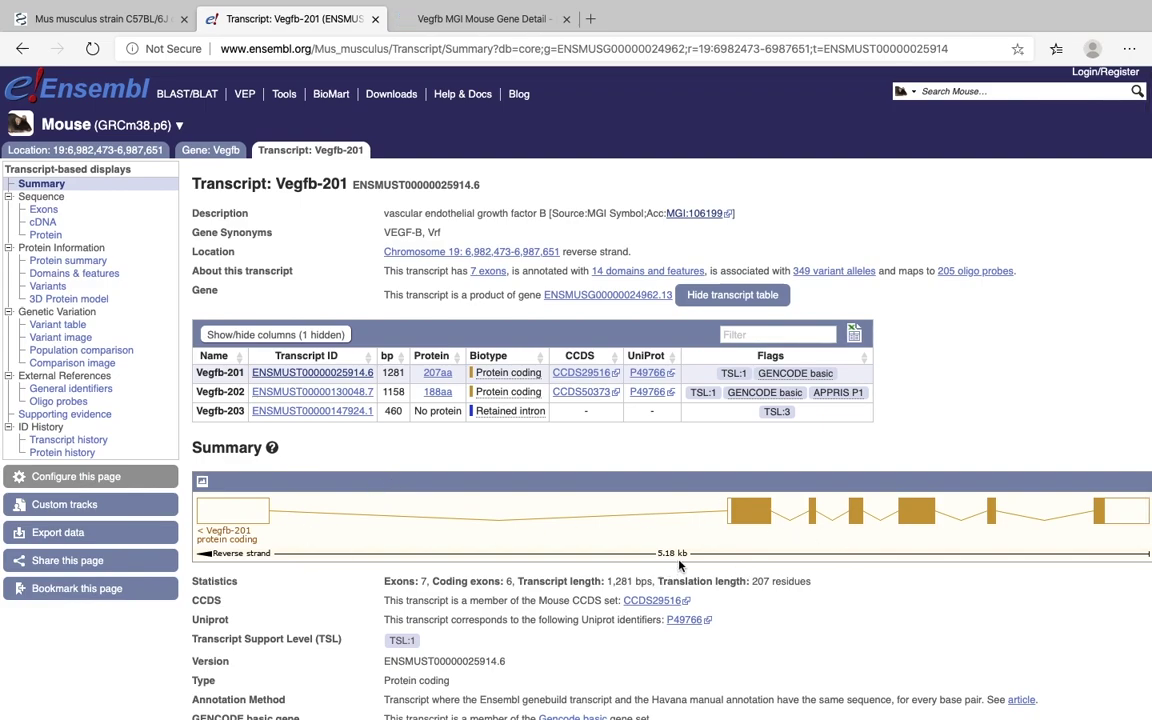
scroll(700, 560, "down", 2)
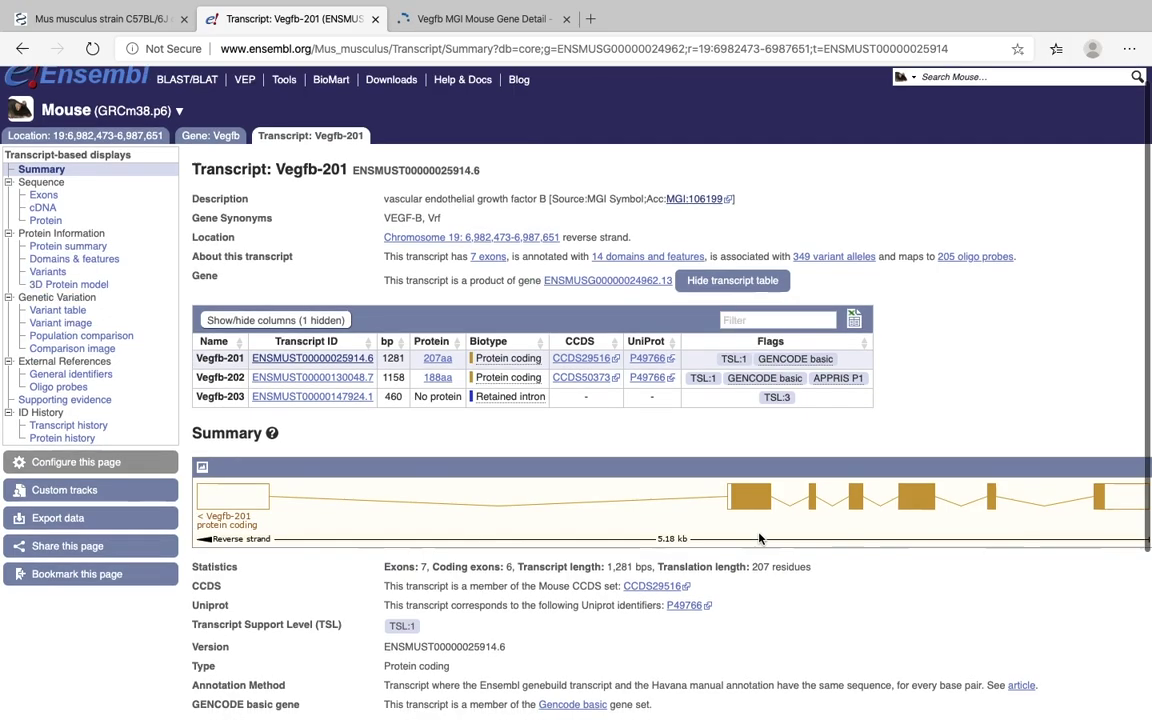
scroll(760, 548, "up", 2)
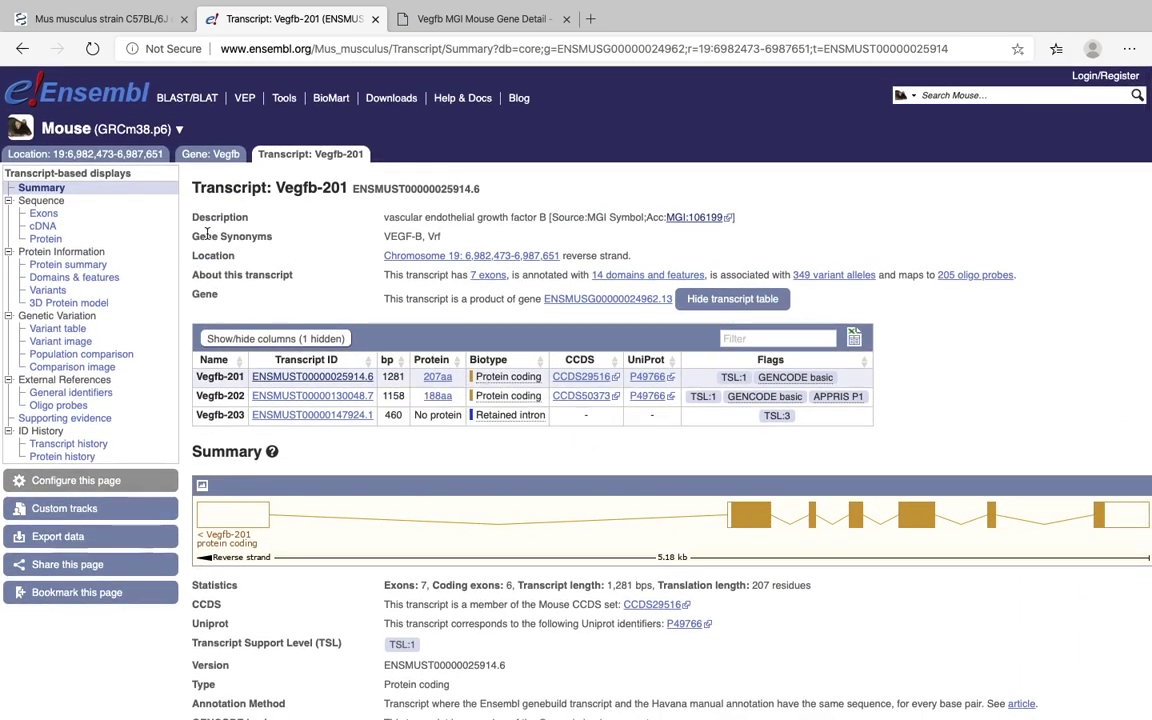
Step: Open the exon sequences of transcript Vegfb-201 and review the exon and intron table down to the 3' downstream sequence
left_click(44, 216)
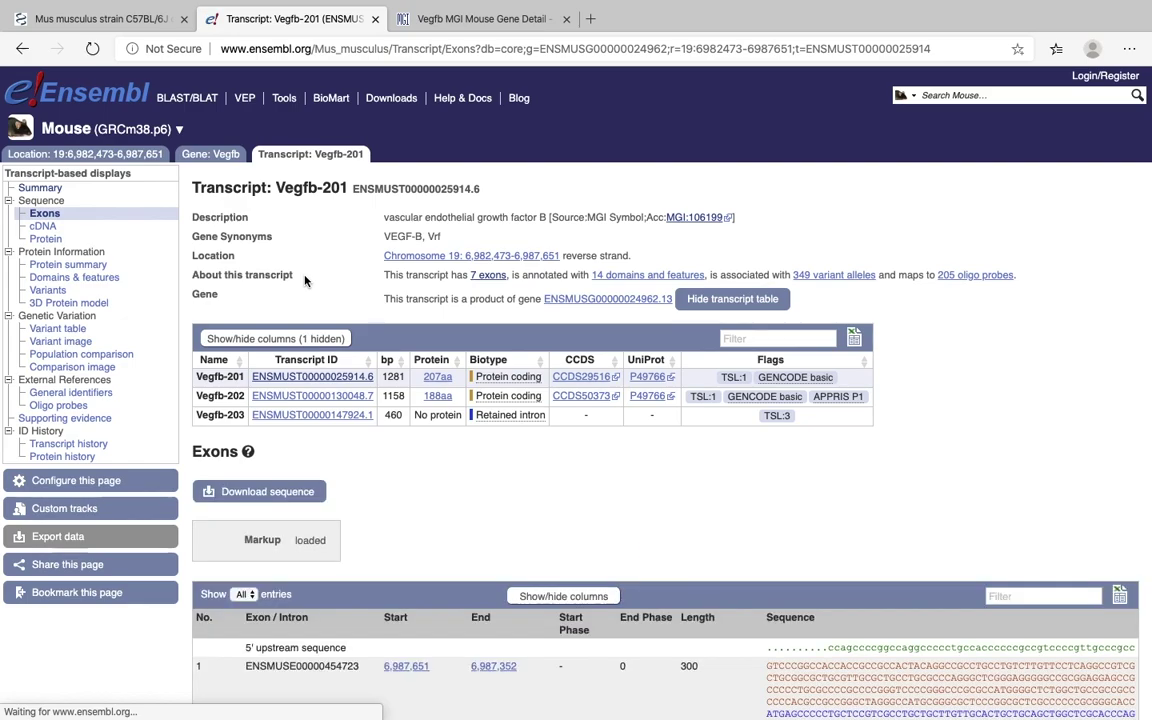
scroll(393, 505, "down", 1)
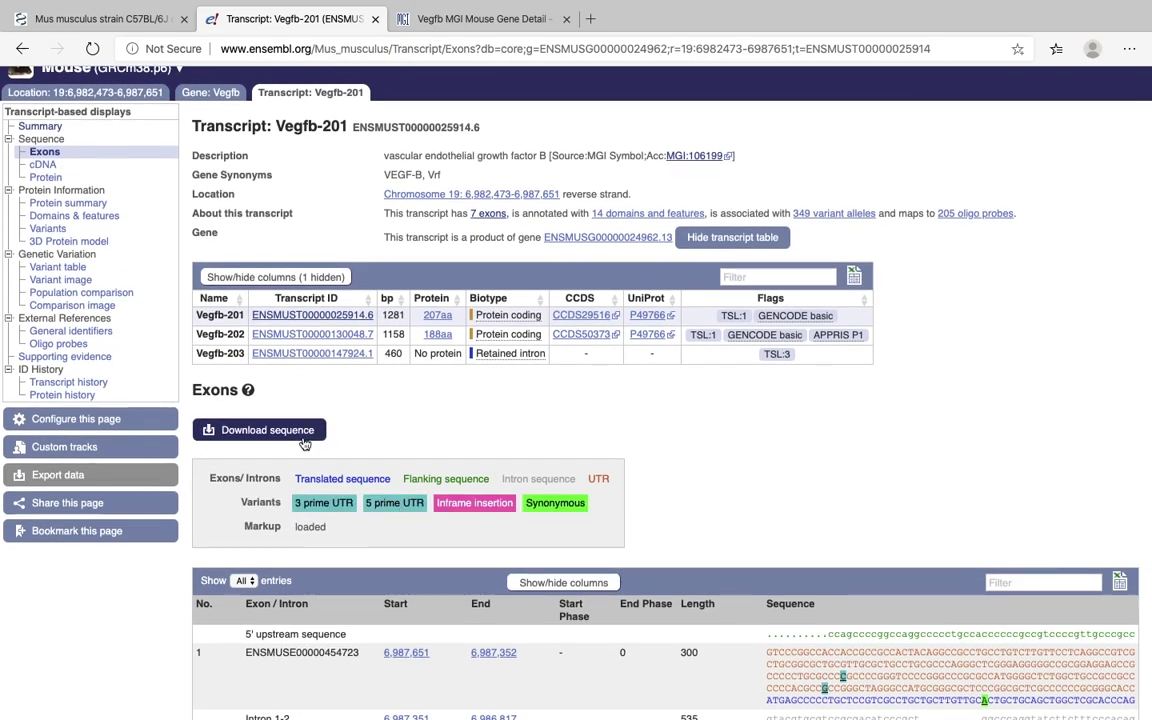
scroll(430, 443, "down", 3)
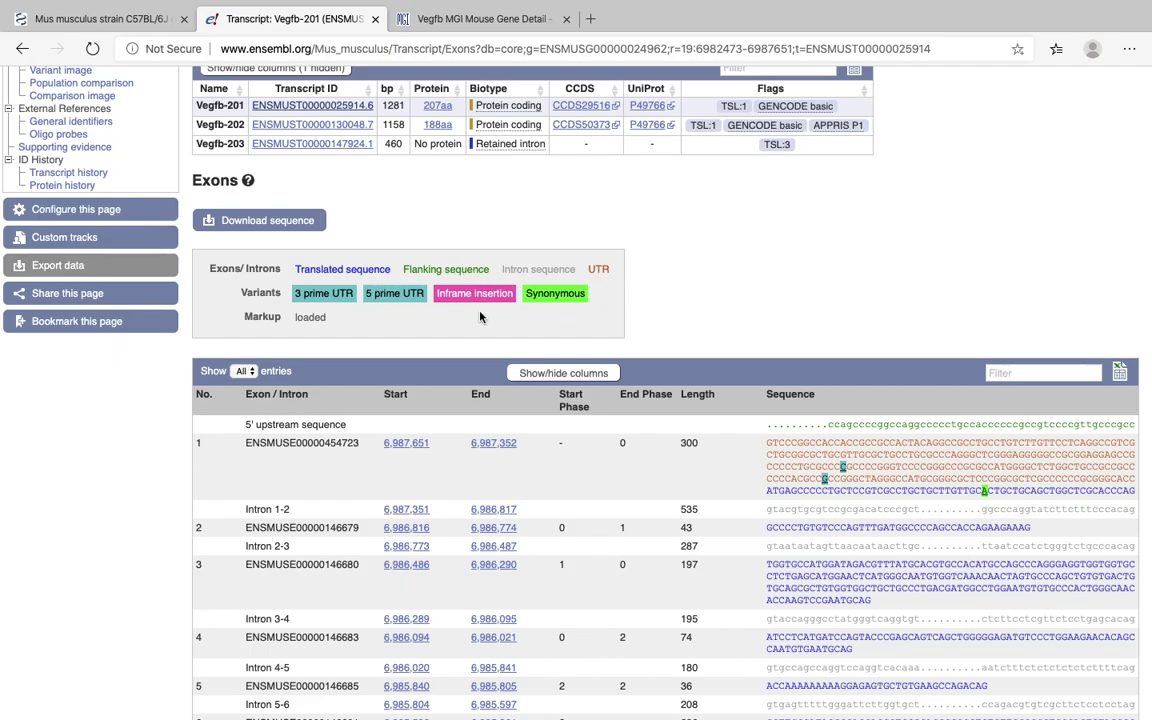
scroll(713, 300, "down", 1)
scroll(713, 310, "down", 1)
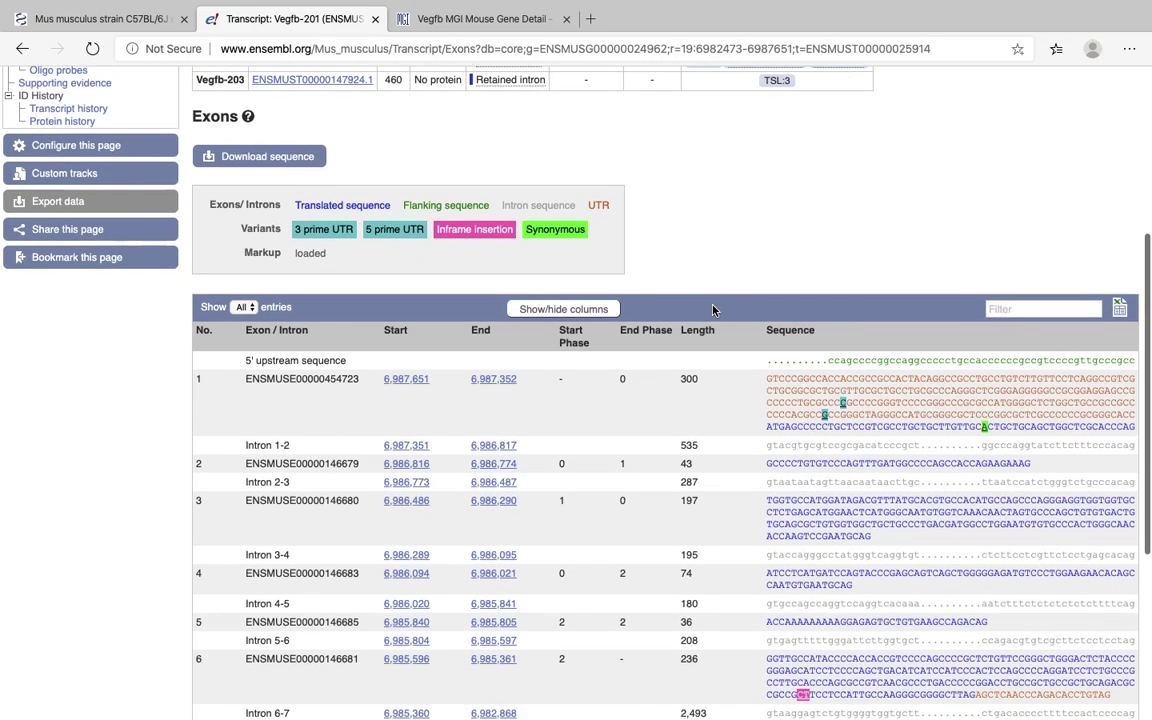
scroll(713, 310, "down", 2)
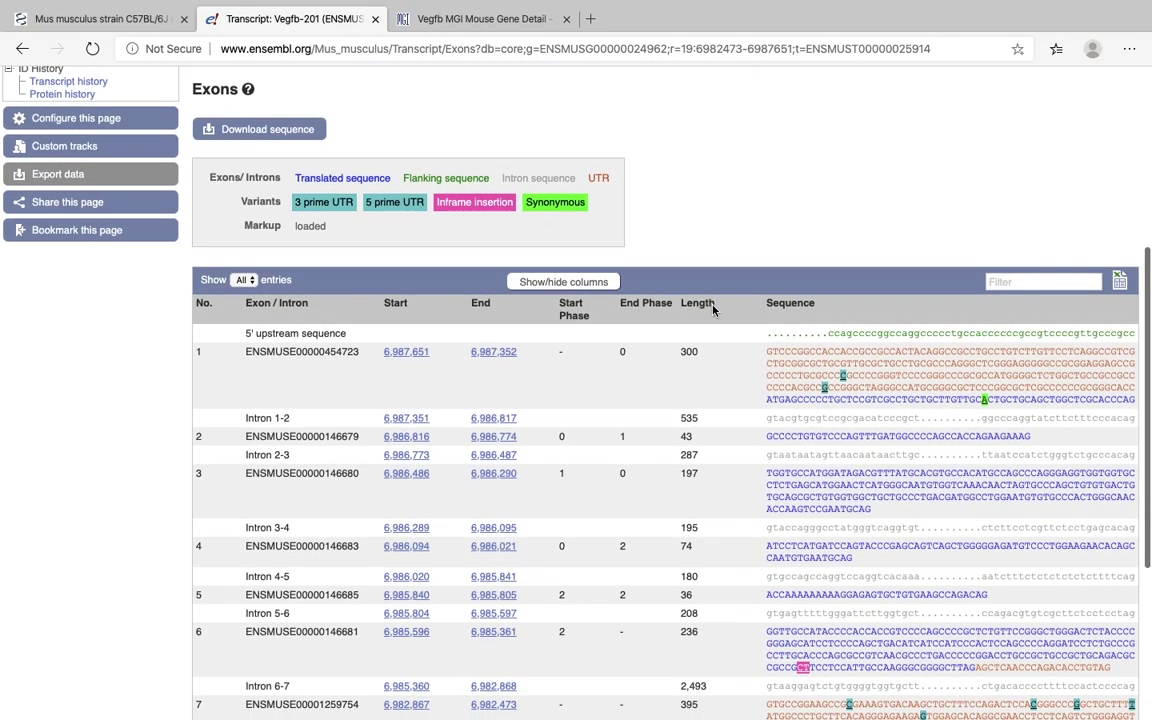
scroll(713, 310, "down", 1)
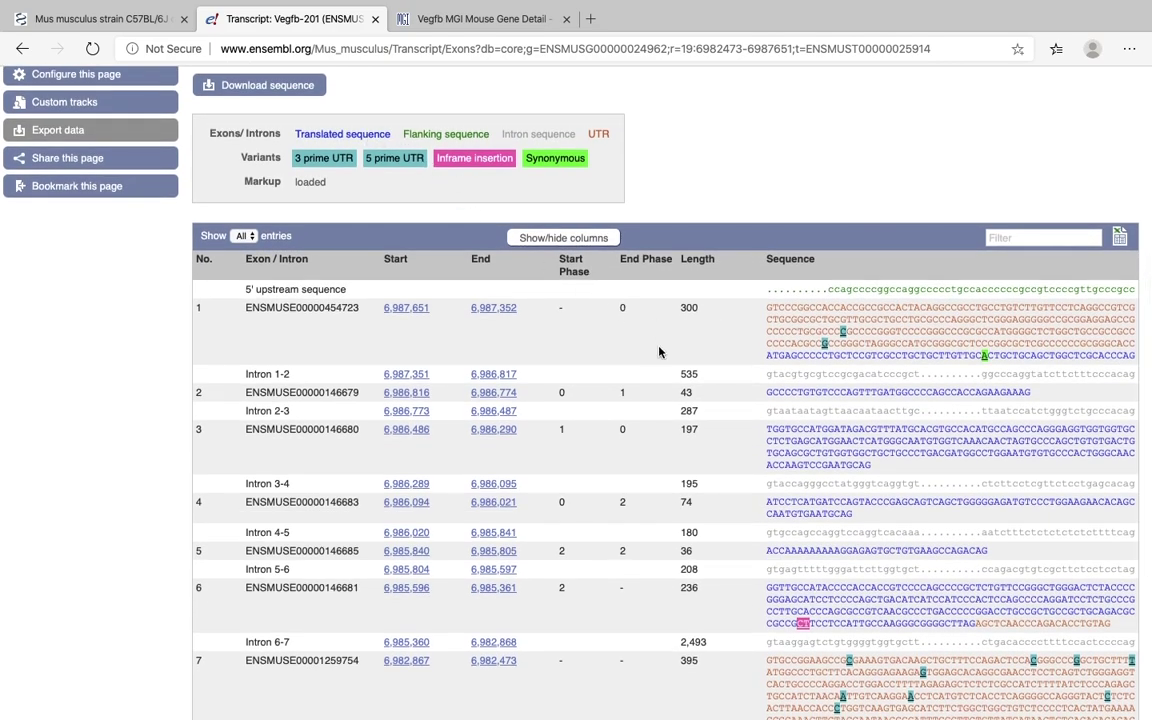
scroll(659, 351, "down", 3)
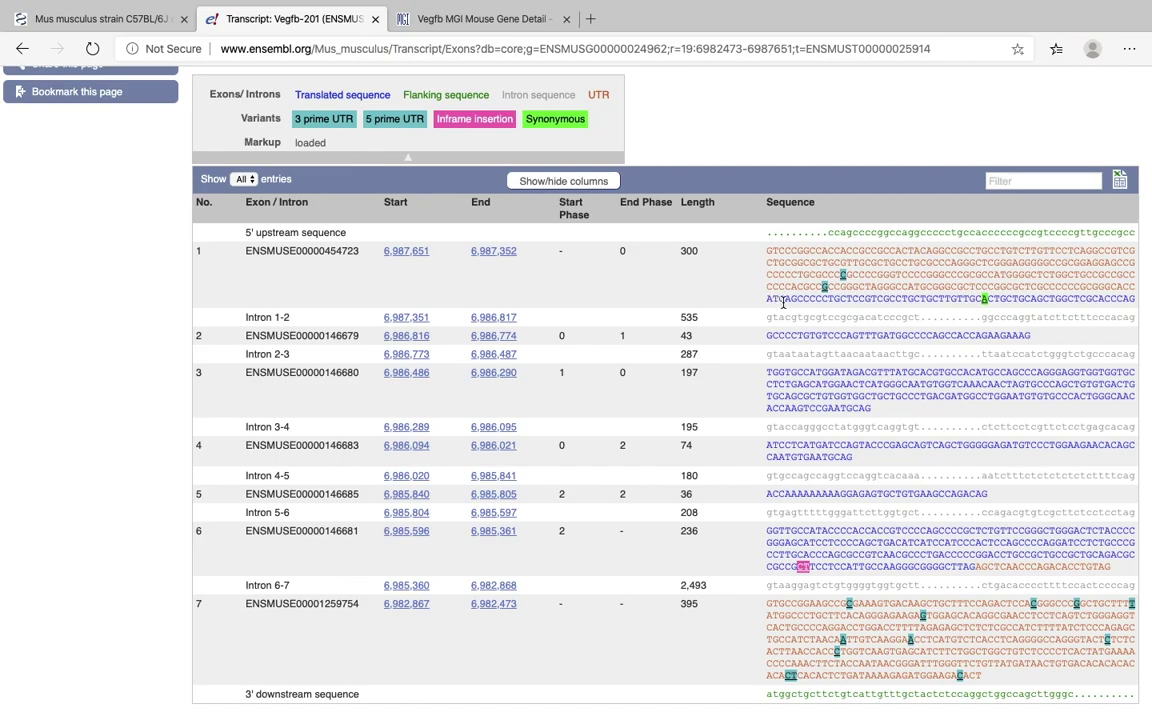
Step: Compare the start of exon 1's translated sequence, ATGAGCCCCCTG, with the GenBank ORIGIN sequence at position 241
left_click_drag(767, 299, 840, 298)
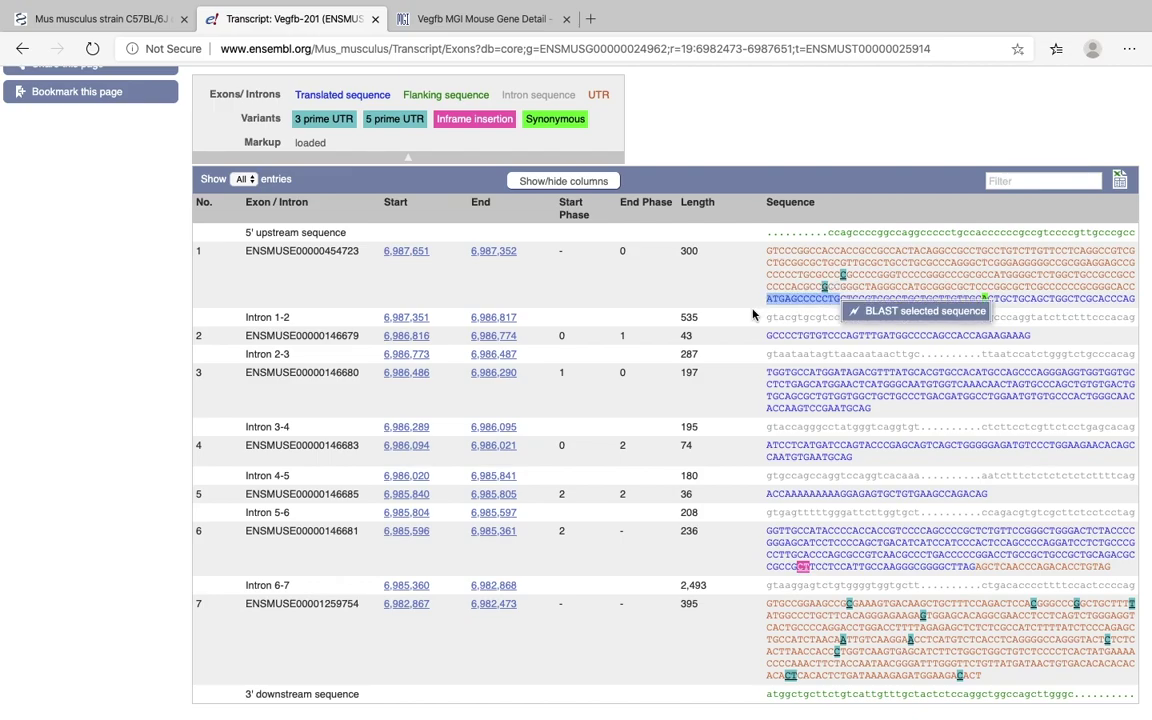
left_click(753, 315)
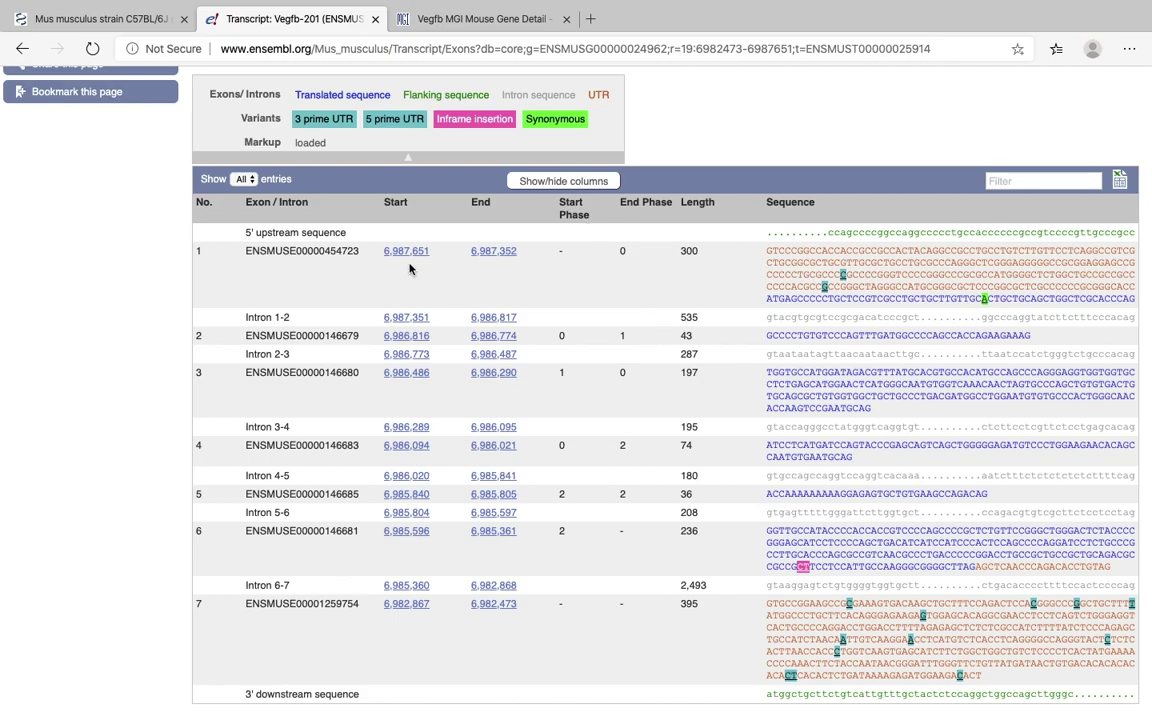
left_click(116, 22)
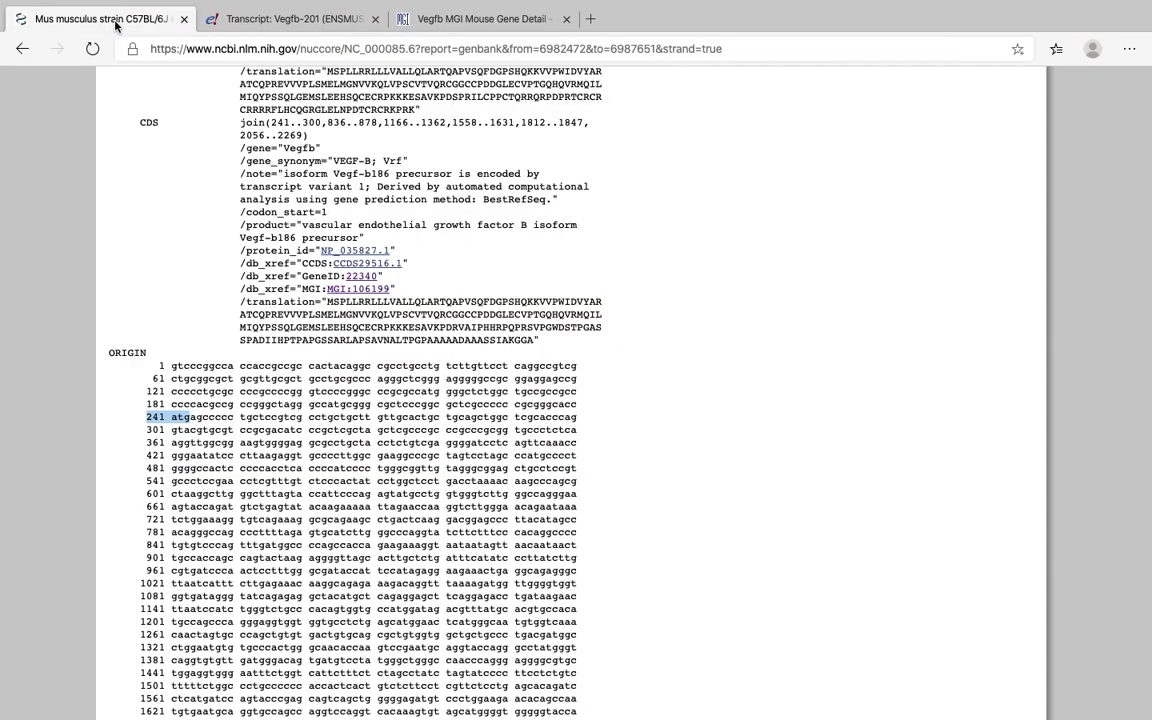
left_click(201, 420, "shift")
left_click(203, 413)
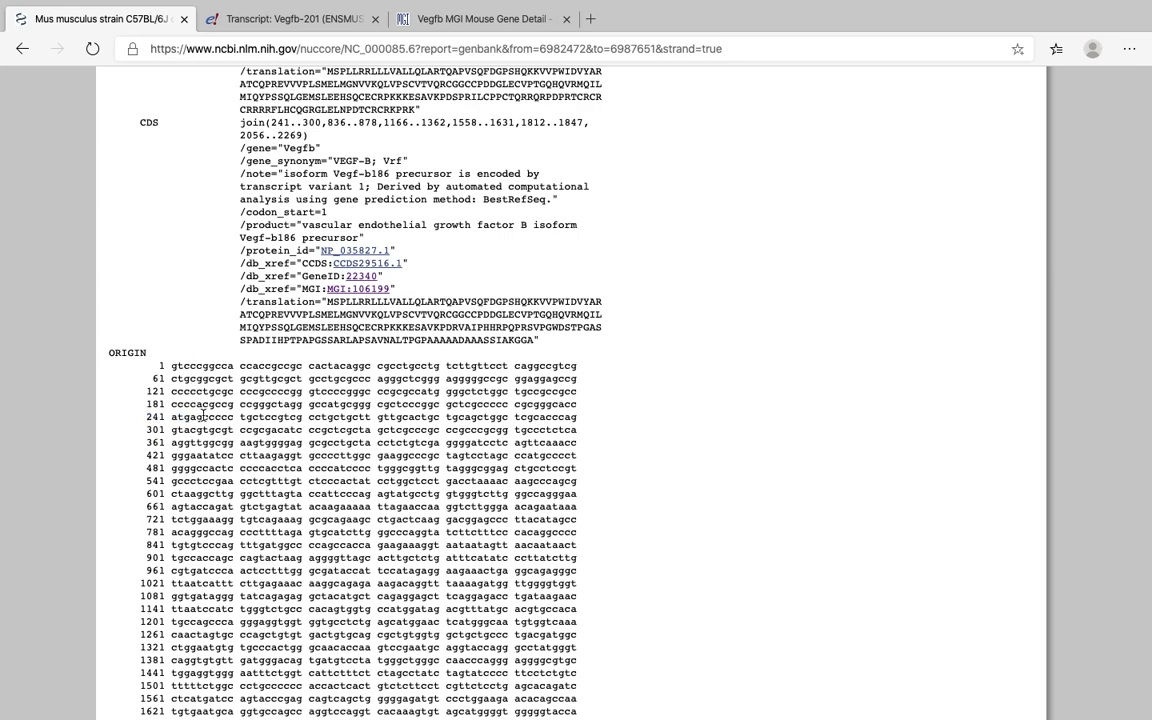